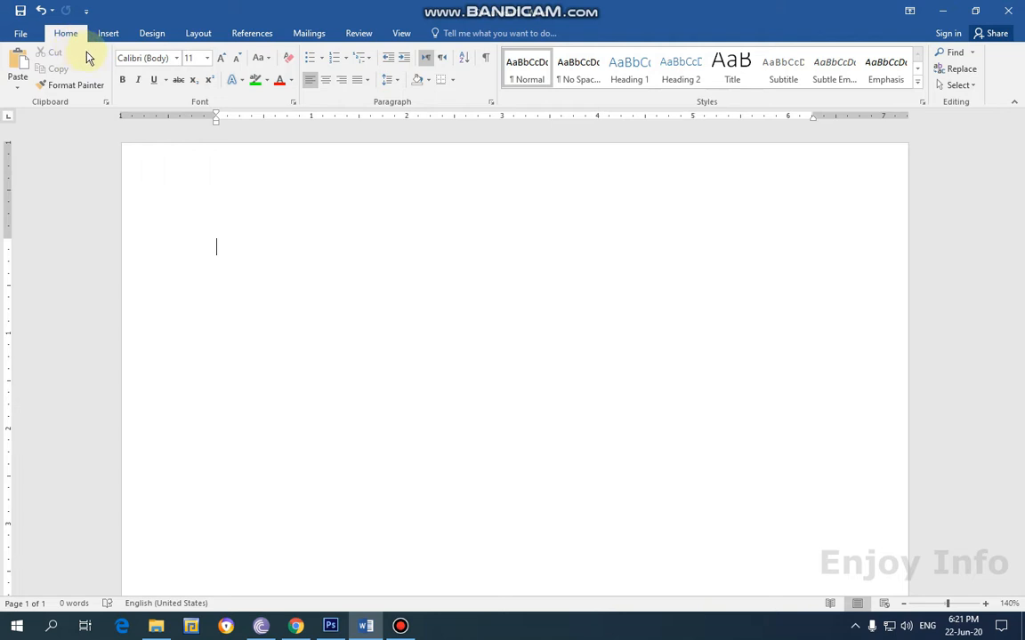
Open the Insert Chart dialog and move it to the middle of the document.
click(108, 34)
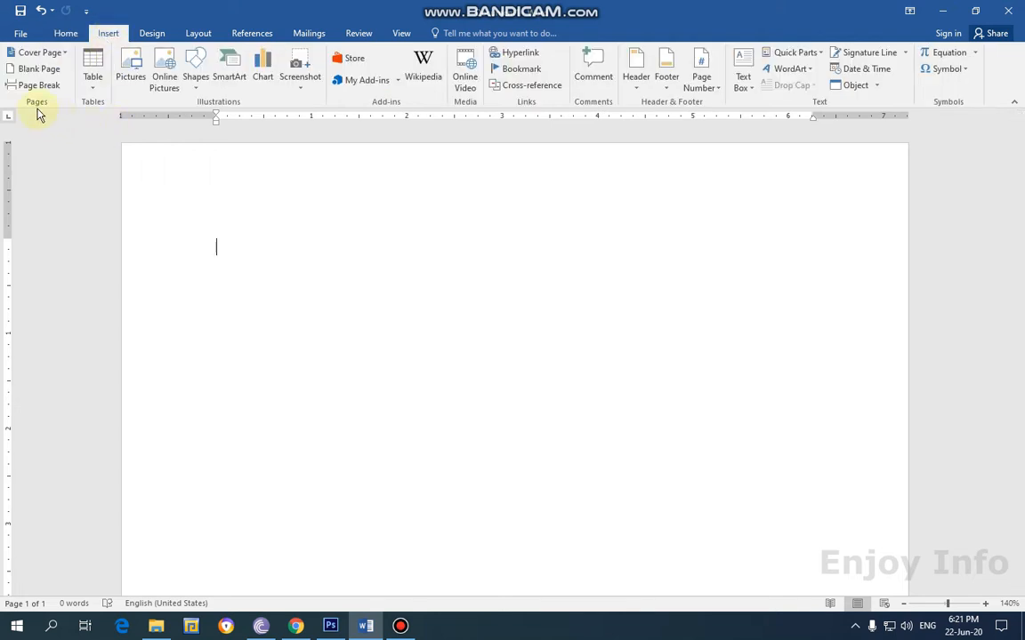
double_click(203, 132)
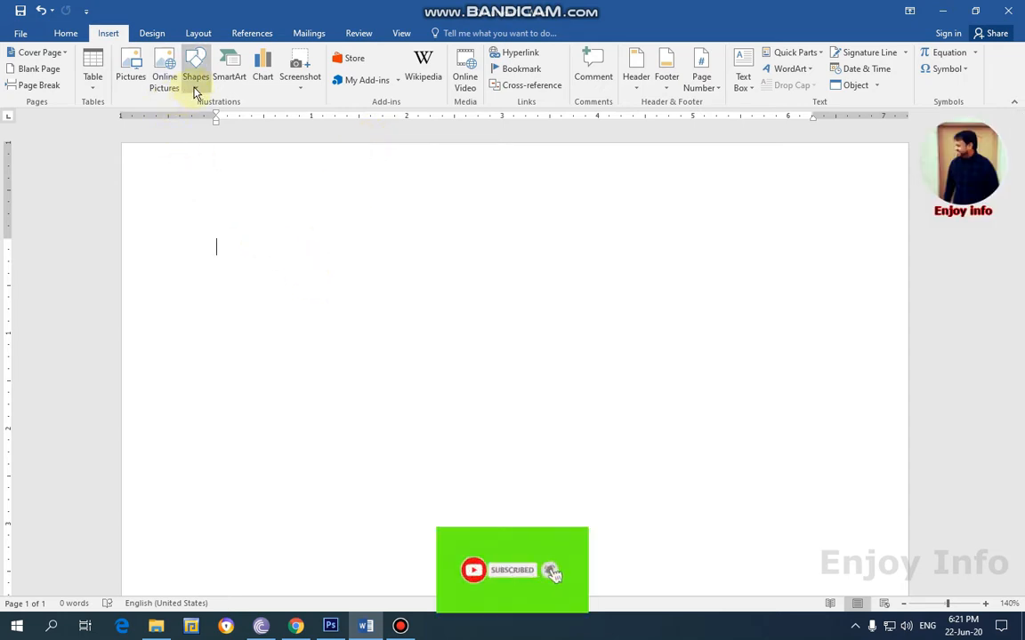
click(263, 82)
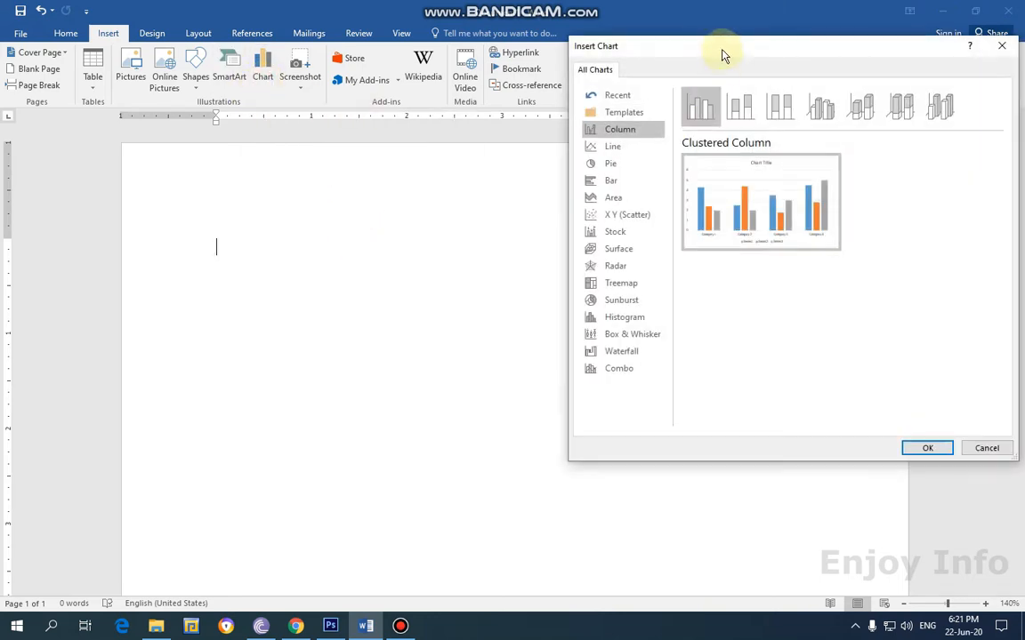
drag(722, 53, 456, 89)
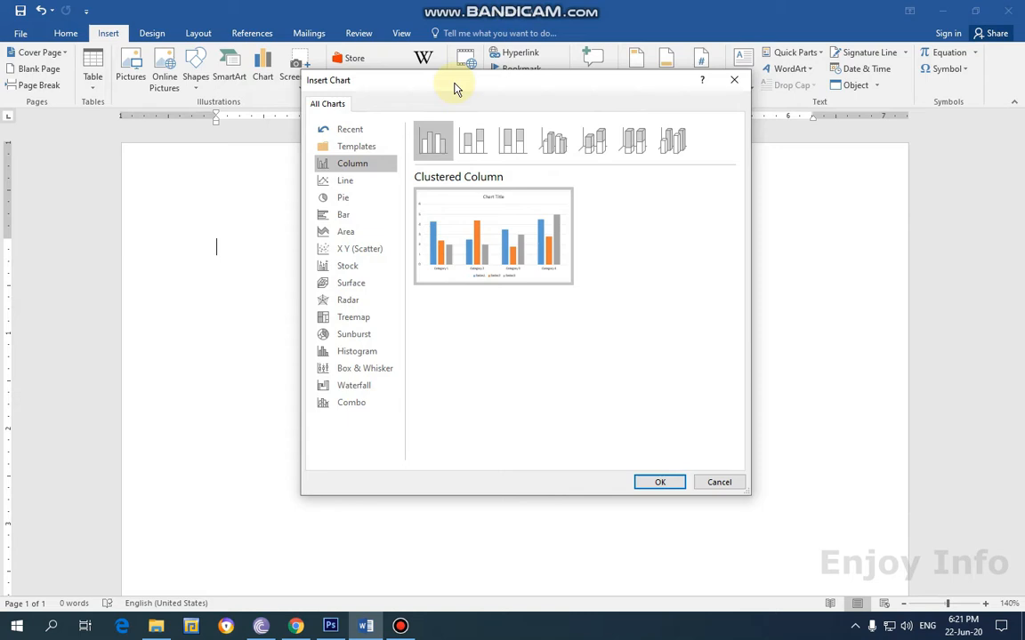
Examine the chart categories from Recent and Templates through Column, Line, Pie, Bar, Area and X Y (Scatter).
click(356, 130)
click(360, 148)
click(359, 166)
click(351, 181)
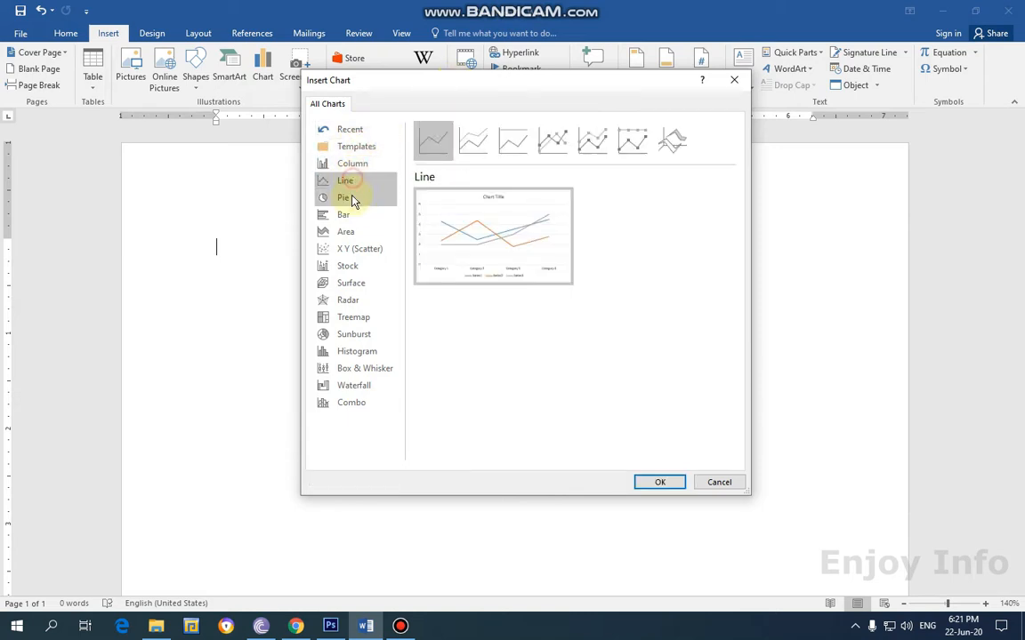
click(350, 198)
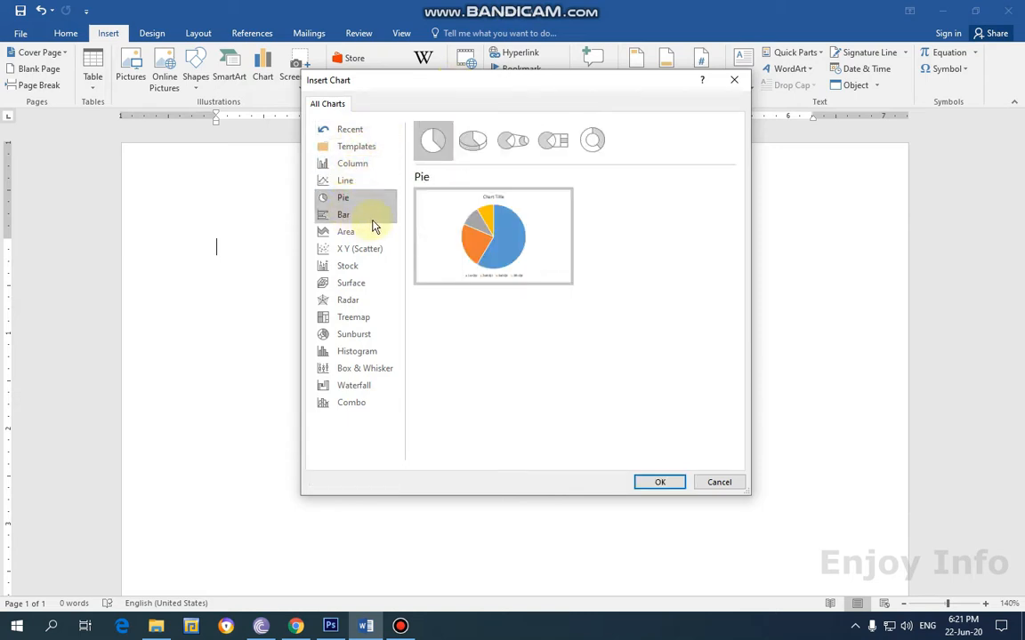
click(347, 216)
click(348, 233)
click(356, 250)
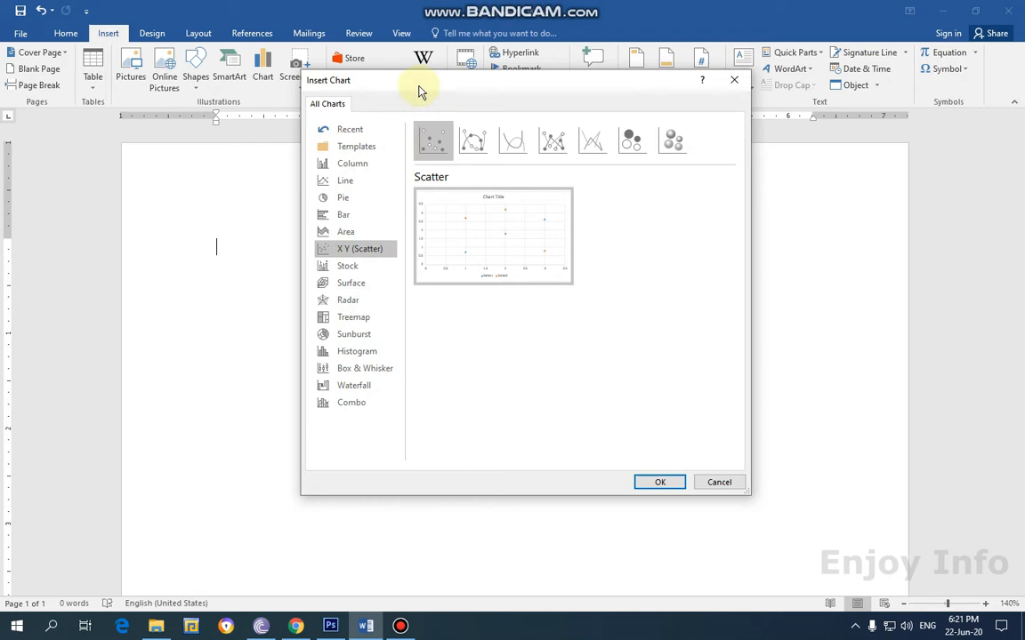
Examine the chart categories from Stock through Combo, and recheck the Column, Templates and Recent categories.
drag(418, 82, 411, 60)
click(352, 246)
click(351, 264)
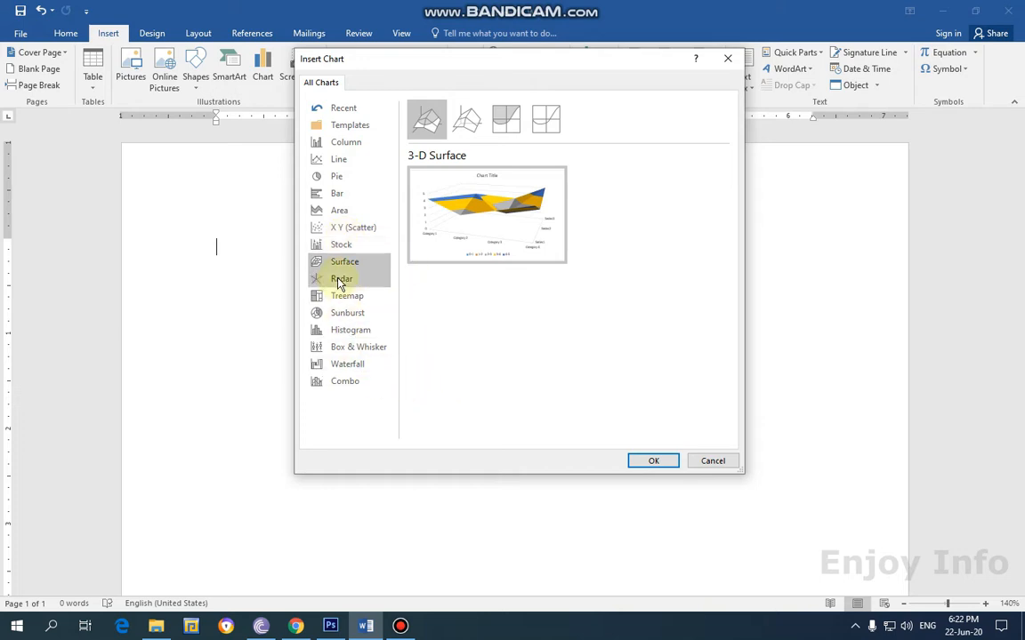
click(341, 278)
click(347, 296)
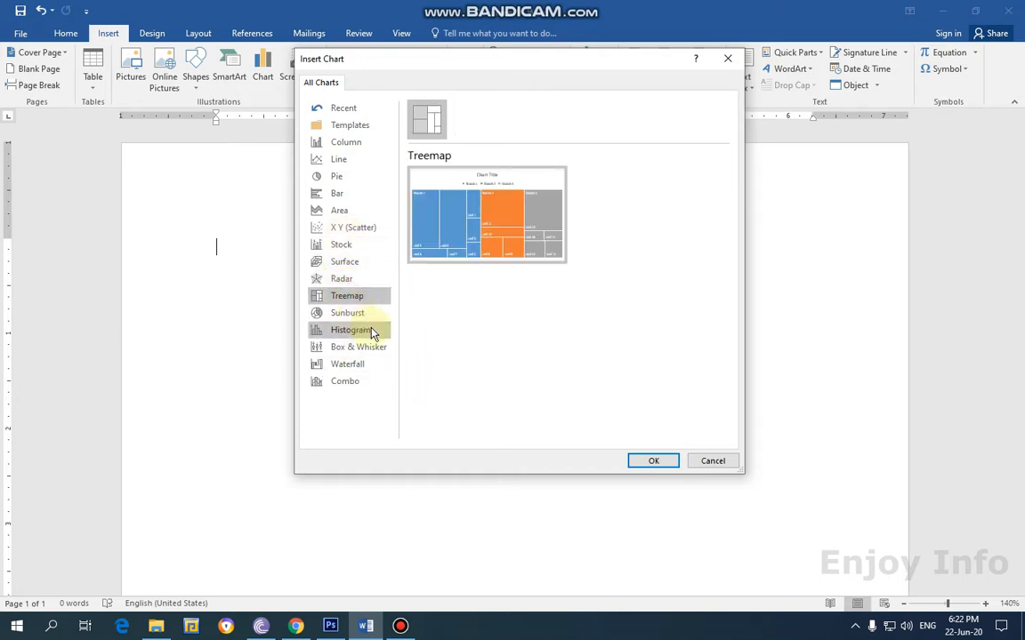
click(345, 314)
click(355, 333)
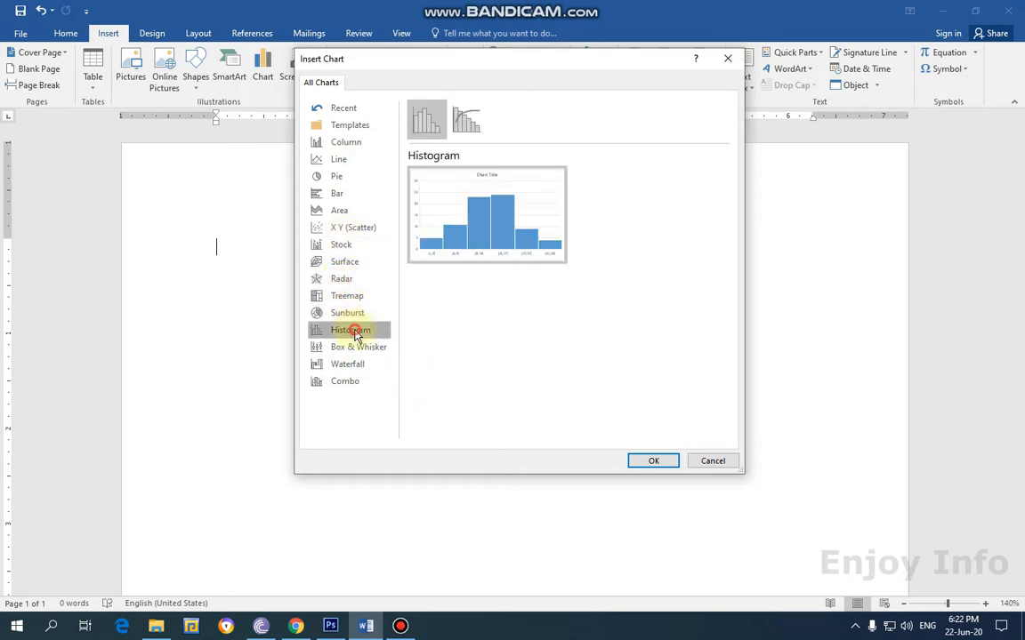
click(358, 349)
click(358, 364)
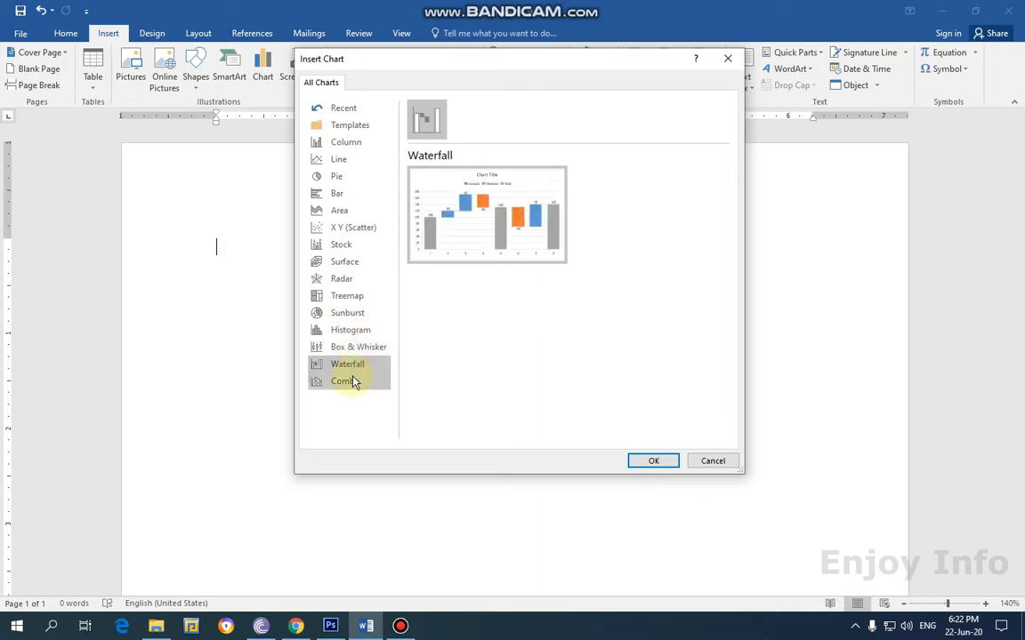
click(354, 381)
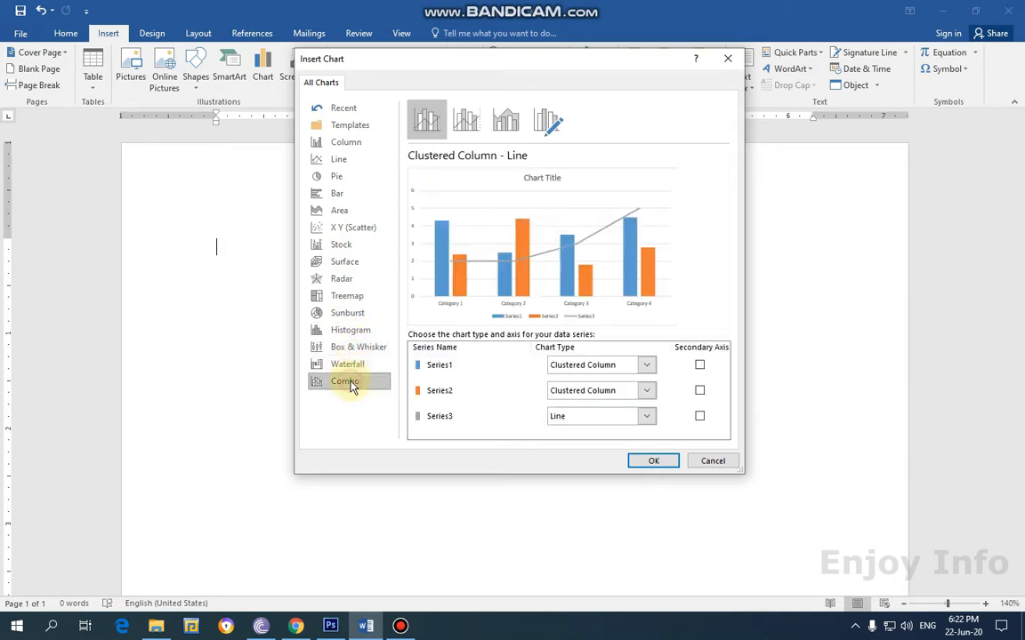
click(354, 143)
click(351, 126)
click(354, 111)
click(354, 125)
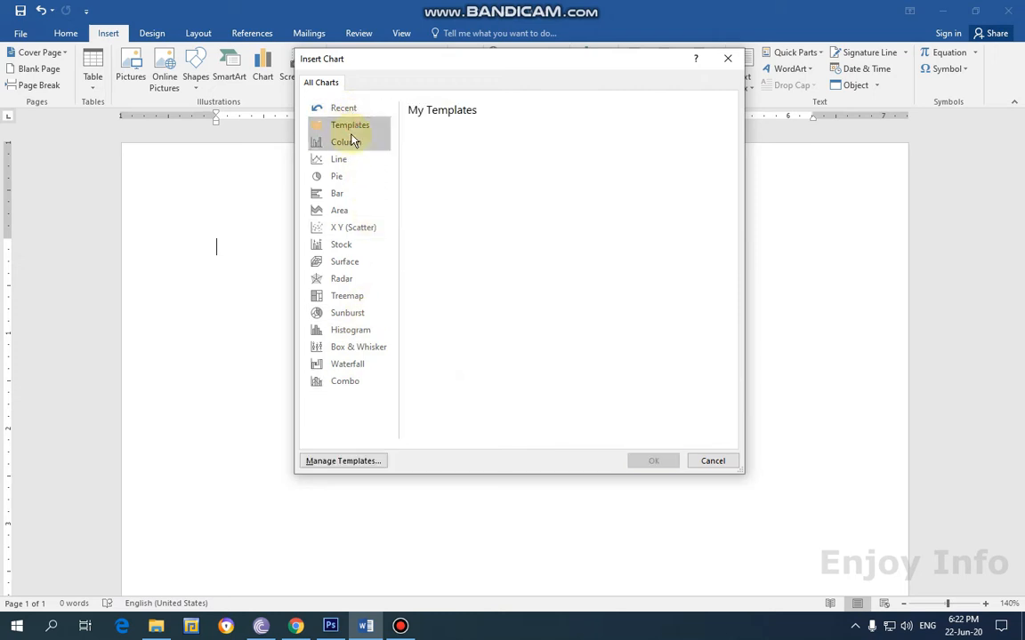
Insert a Stacked Column chart and move its data sheet window farther up, away from the chart.
click(354, 142)
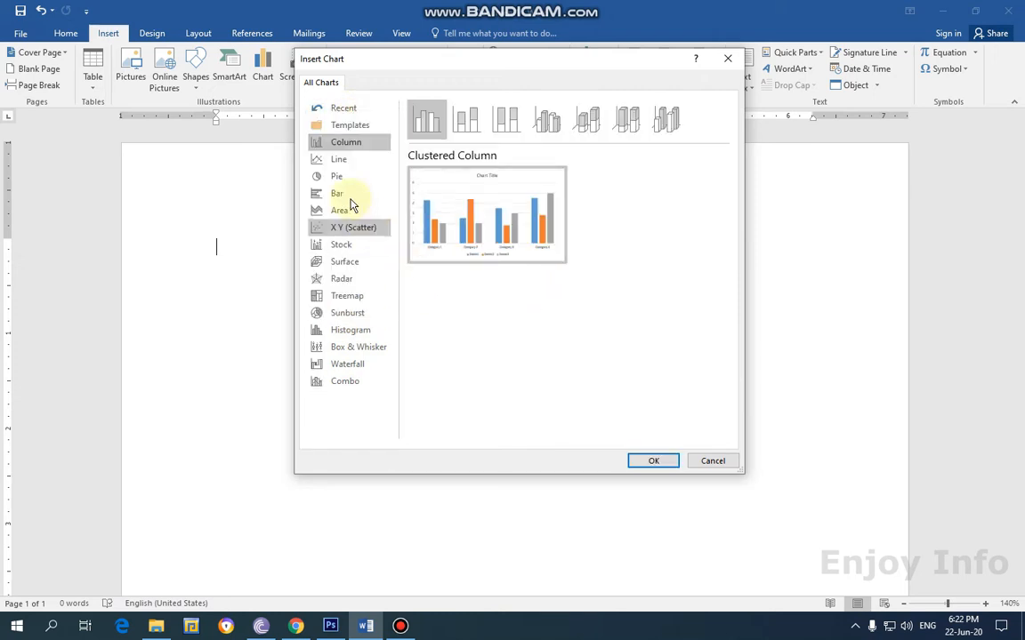
click(458, 127)
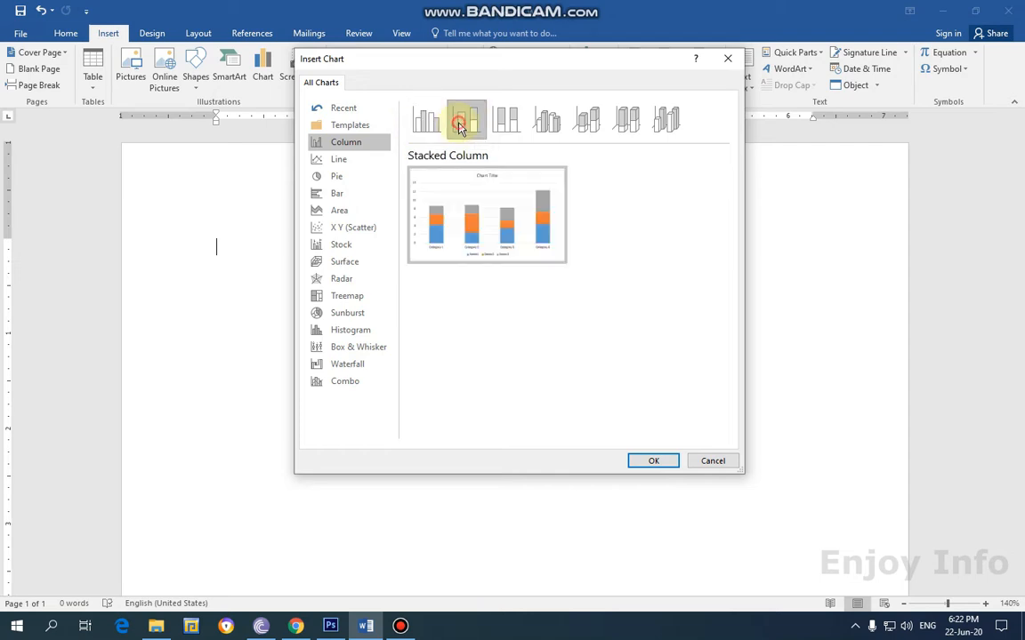
click(653, 462)
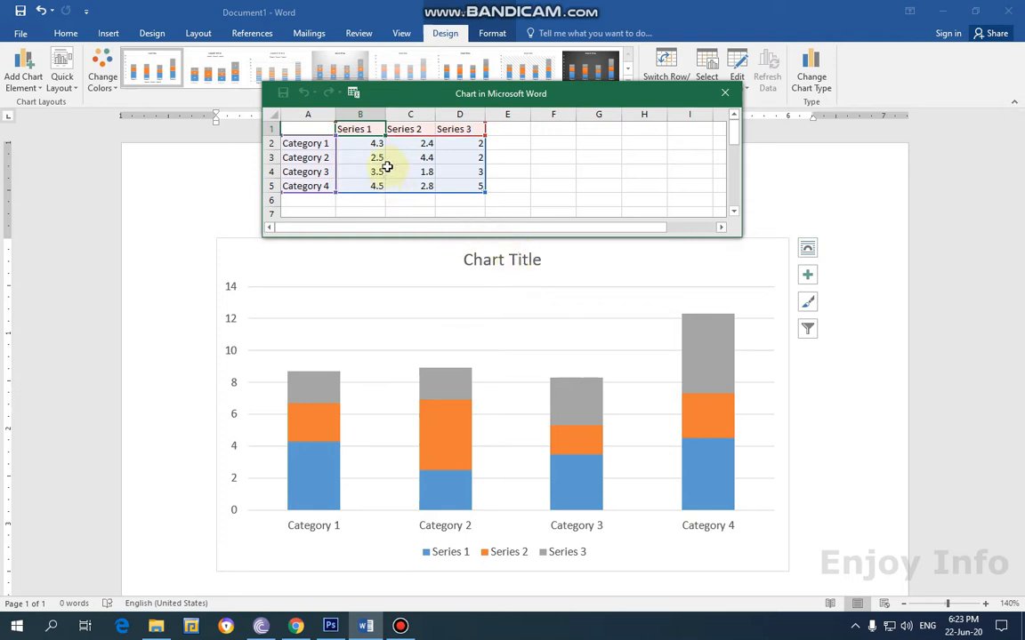
drag(415, 103, 485, 48)
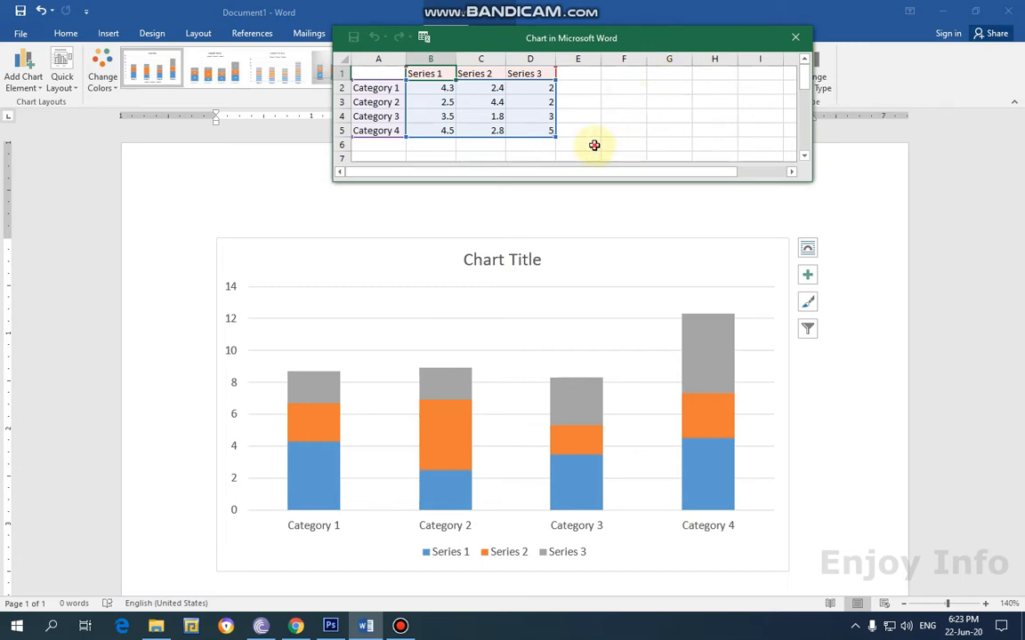
Rename the three series headers in B1, C1 and D1 of the chart data to 2018, 2019 and 2020.
mouse_move(593, 144)
mouse_down()
mouse_move(344, 79)
mouse_move(354, 45)
mouse_move(389, 56)
mouse_up()
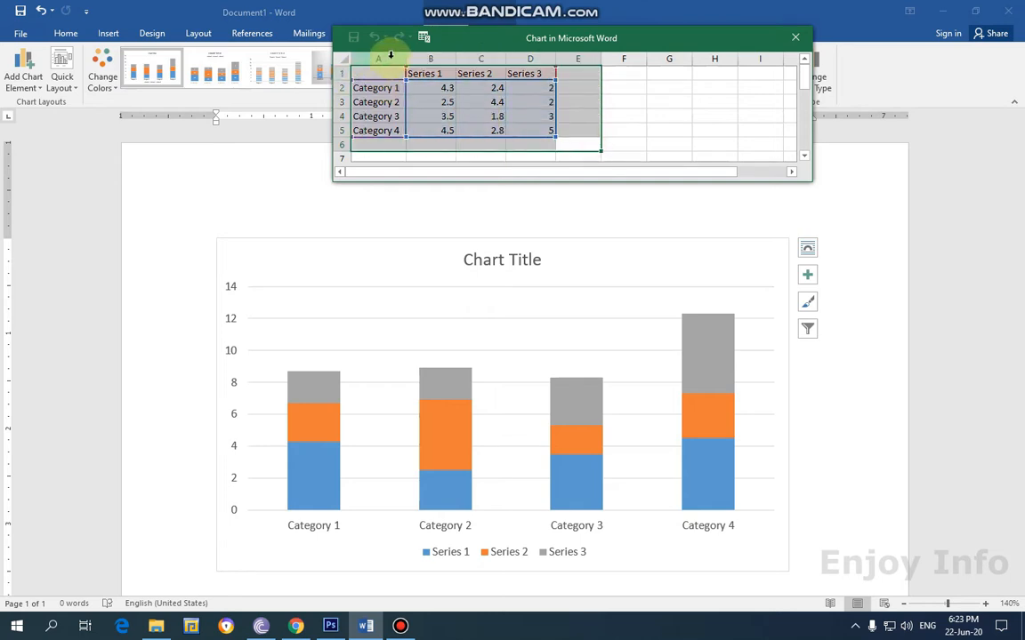
click(435, 75)
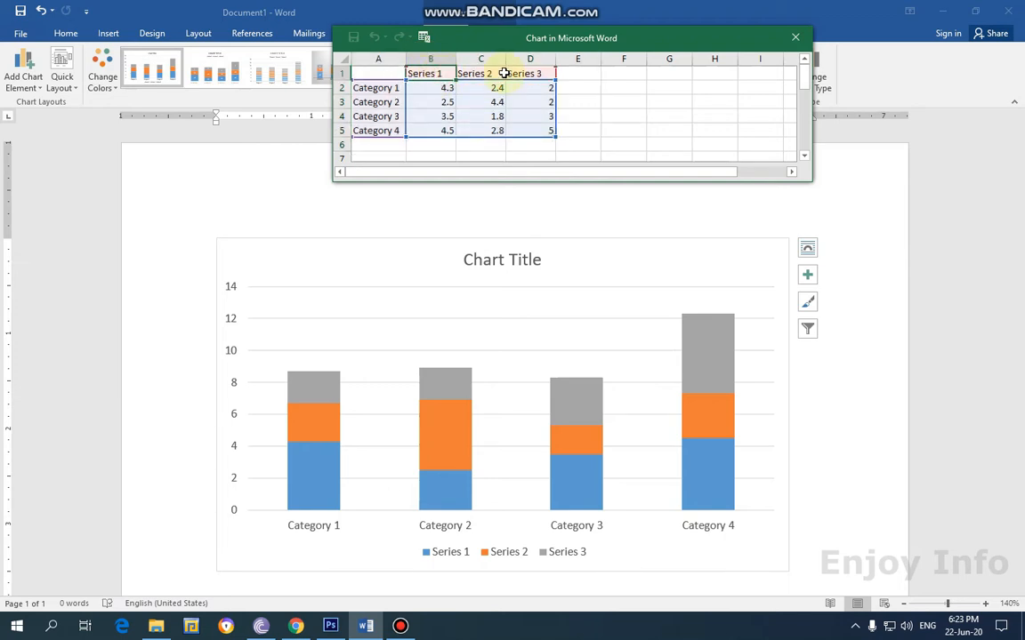
text(20)
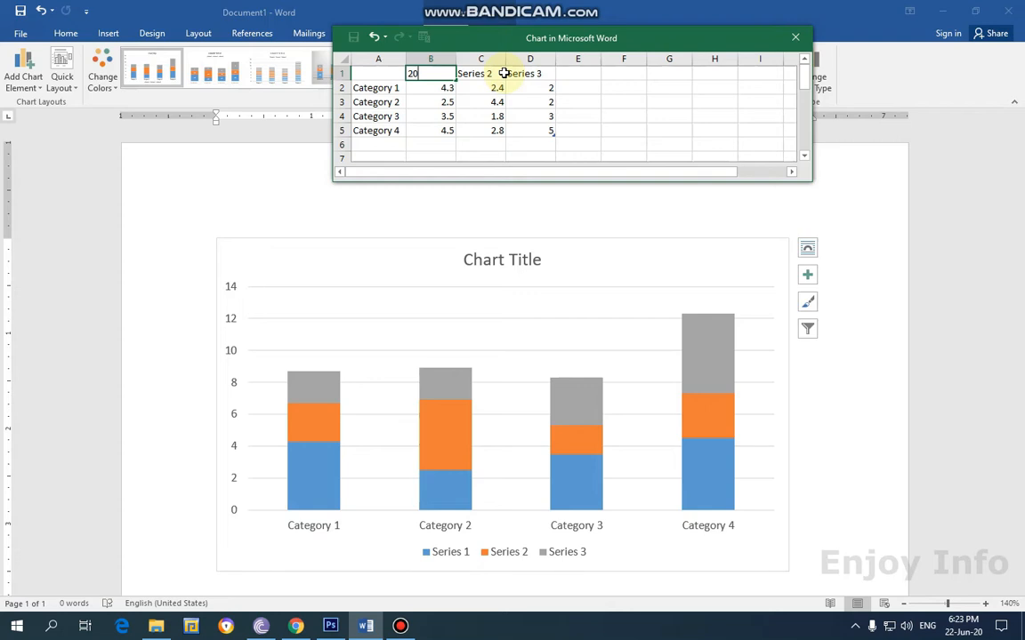
text(18)
click(503, 75)
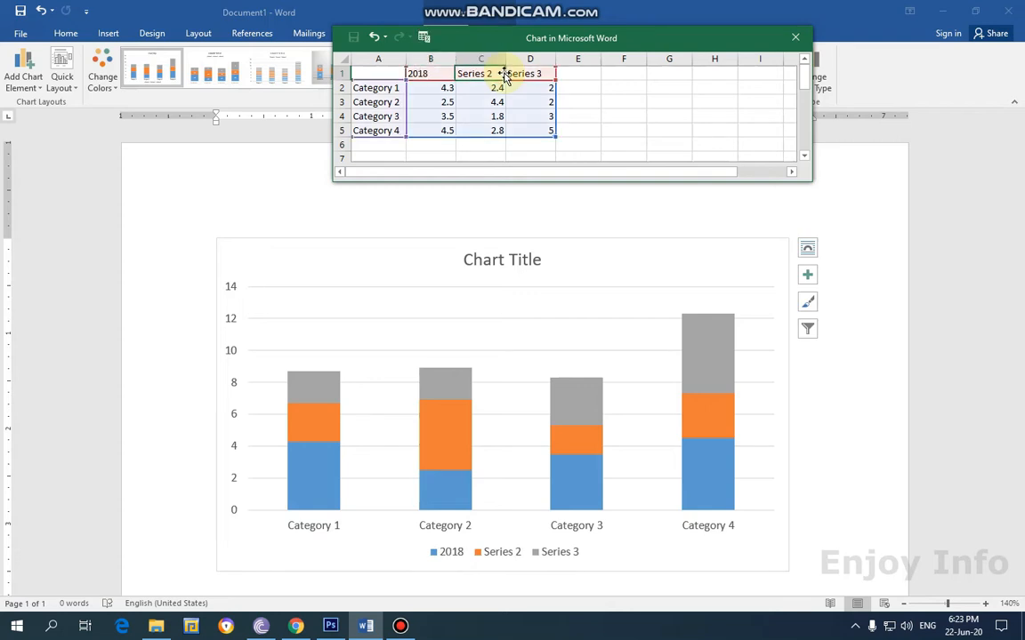
text(2019)
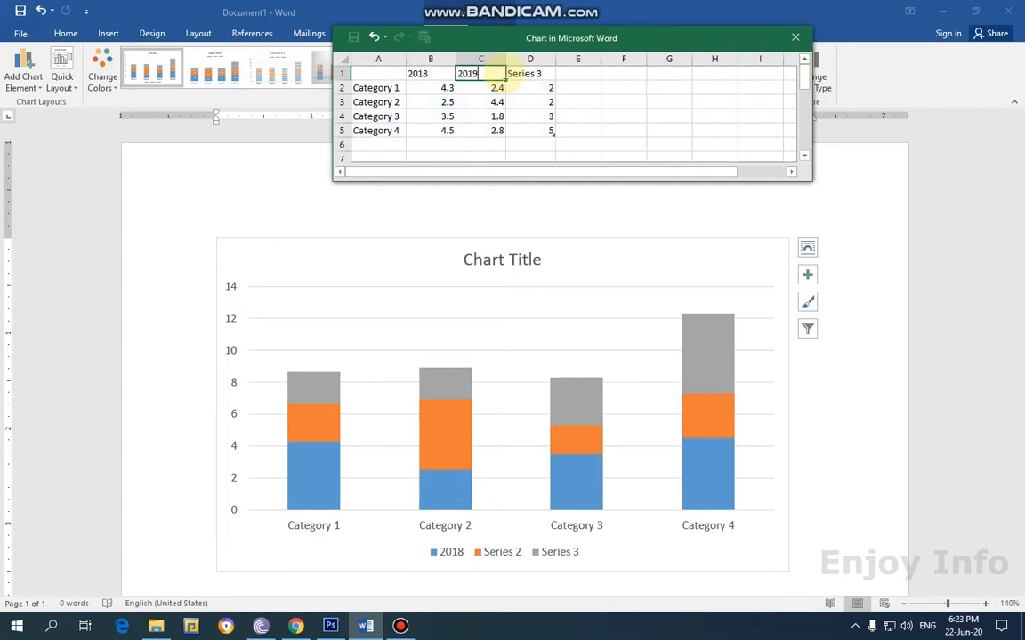
click(506, 74)
text(2020)
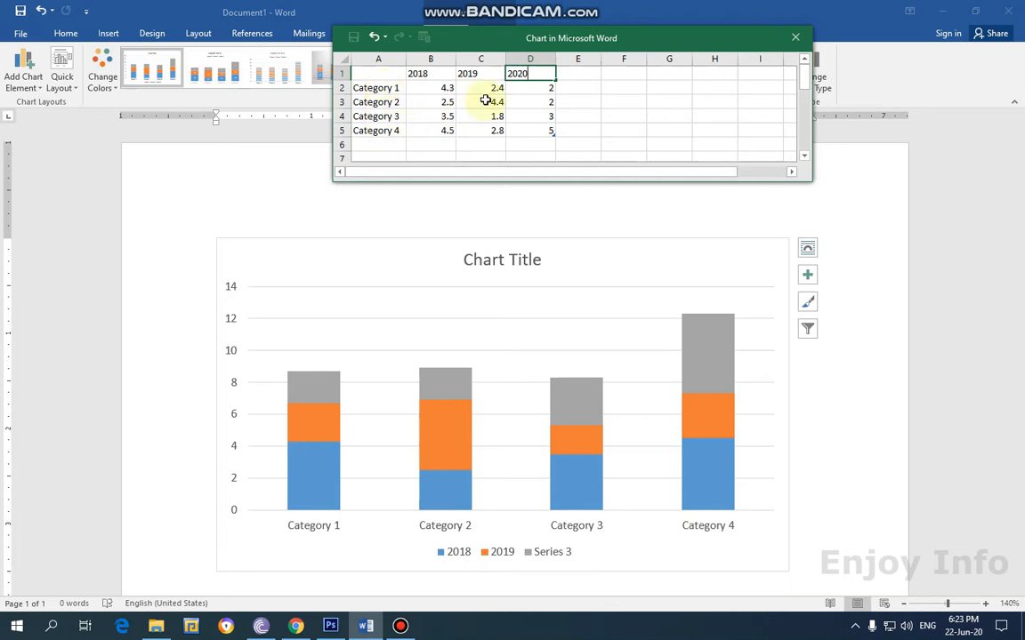
key(Return)
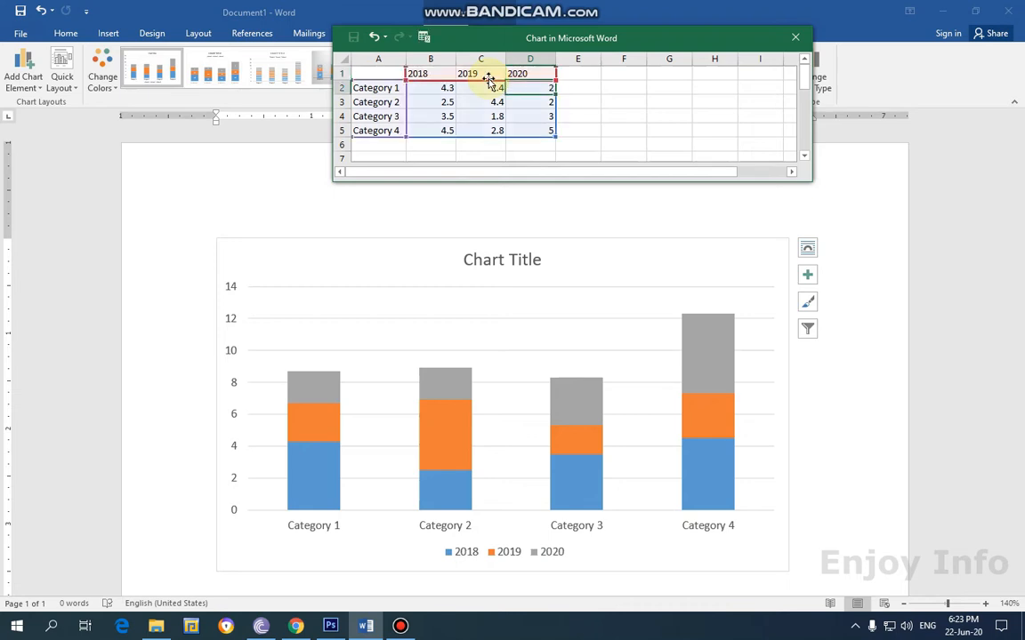
drag(389, 92, 521, 138)
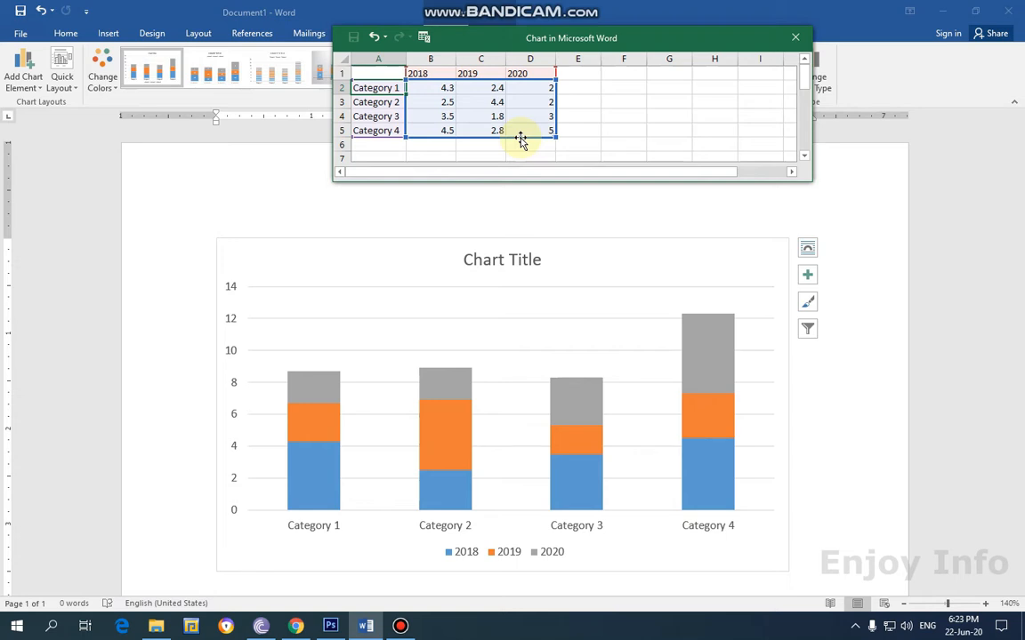
click(586, 139)
drag(587, 139, 365, 90)
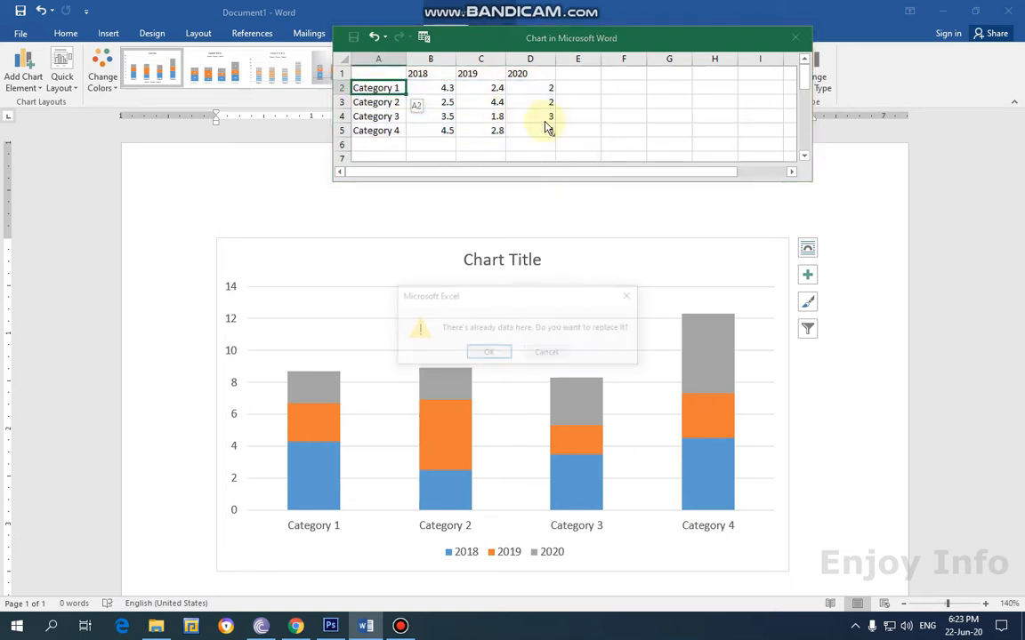
click(551, 352)
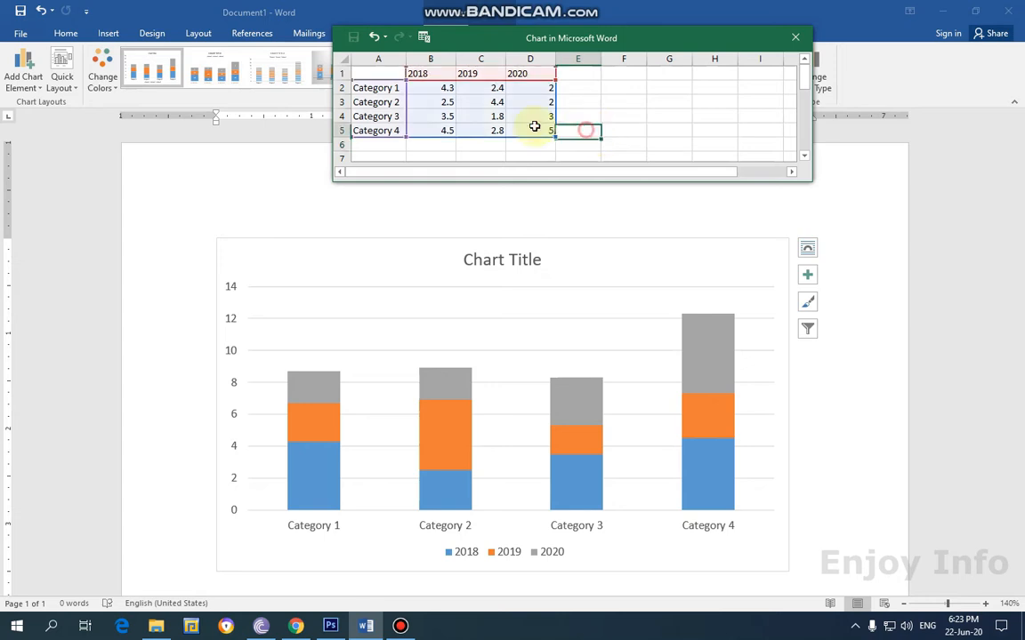
Clear the sample category names and values below the header row of the chart data.
drag(534, 126, 373, 91)
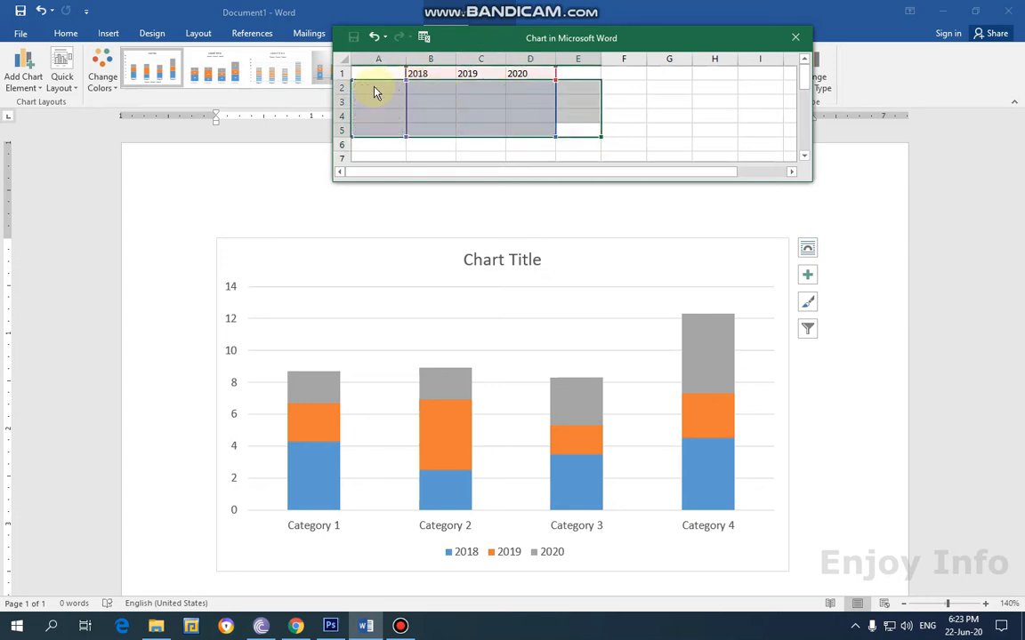
click(395, 92)
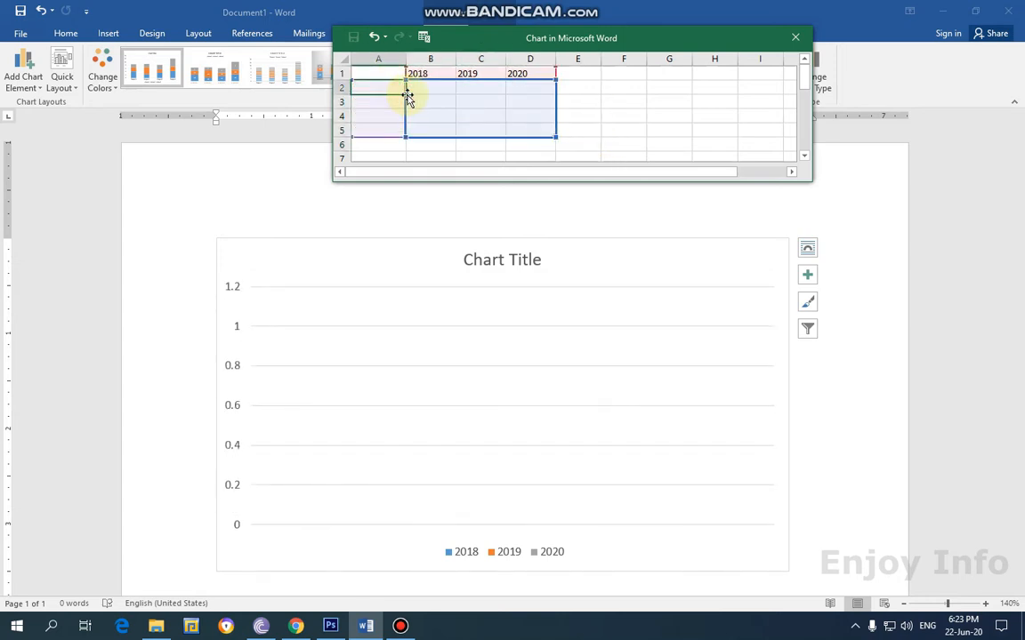
click(440, 88)
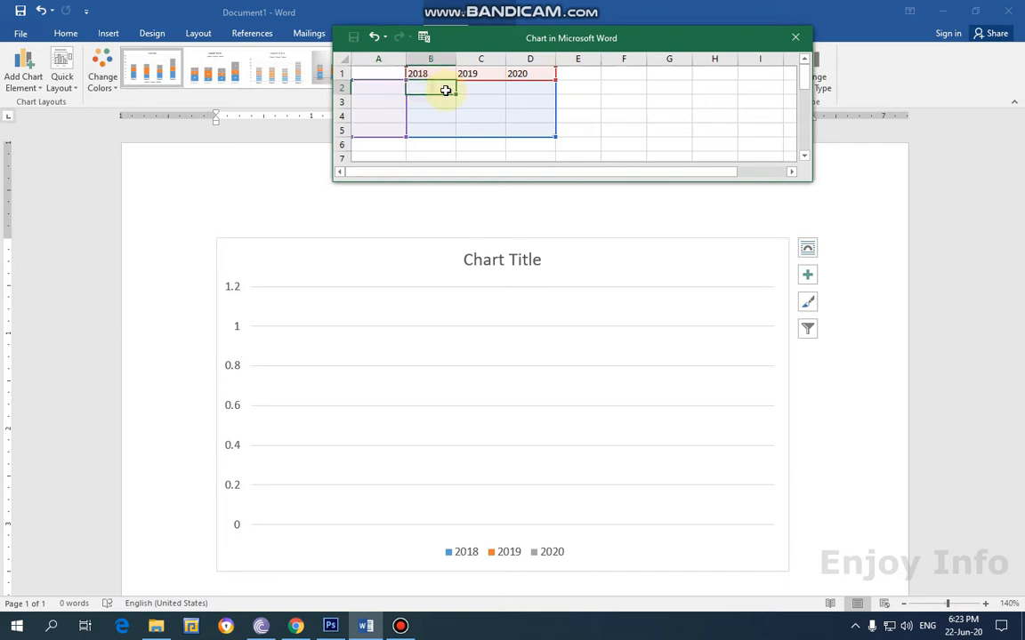
Enter 2018, 2019 and 2020 as the category labels in cells A2 to A4.
click(382, 90)
text(2018)
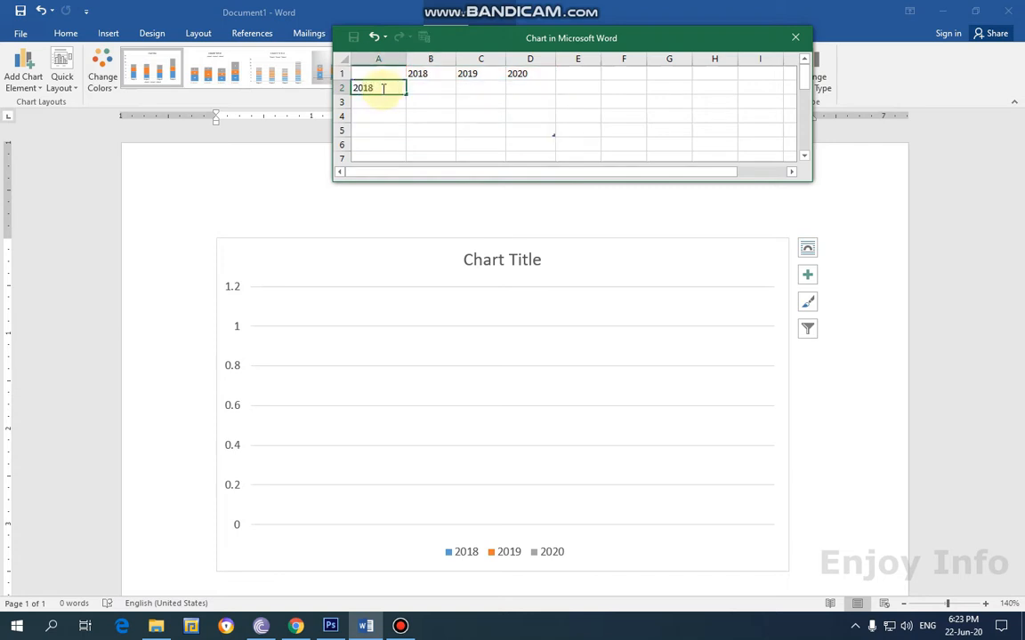
key(Tab)
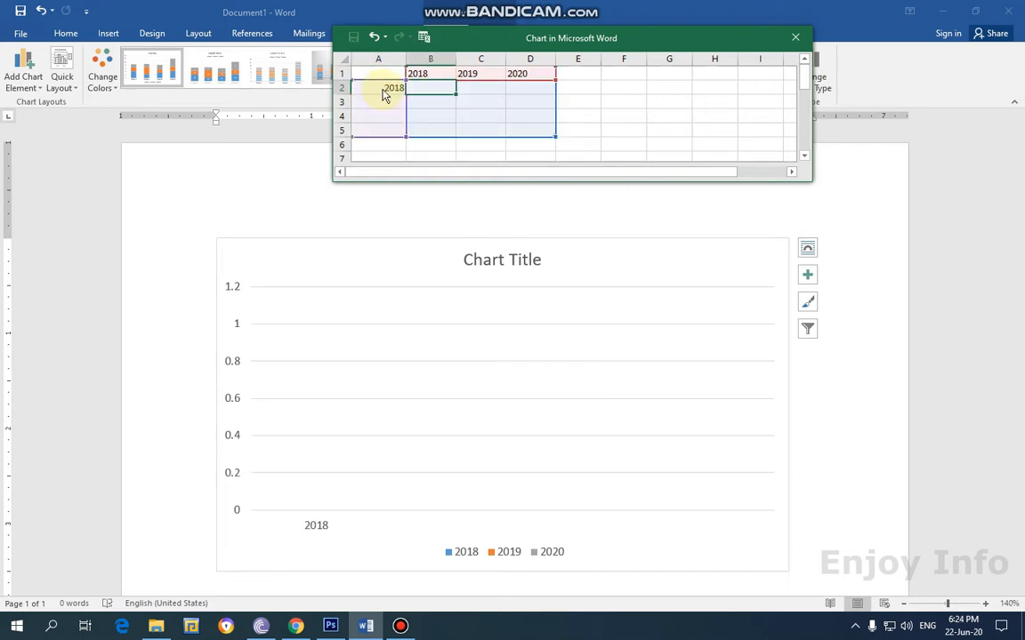
key(Return)
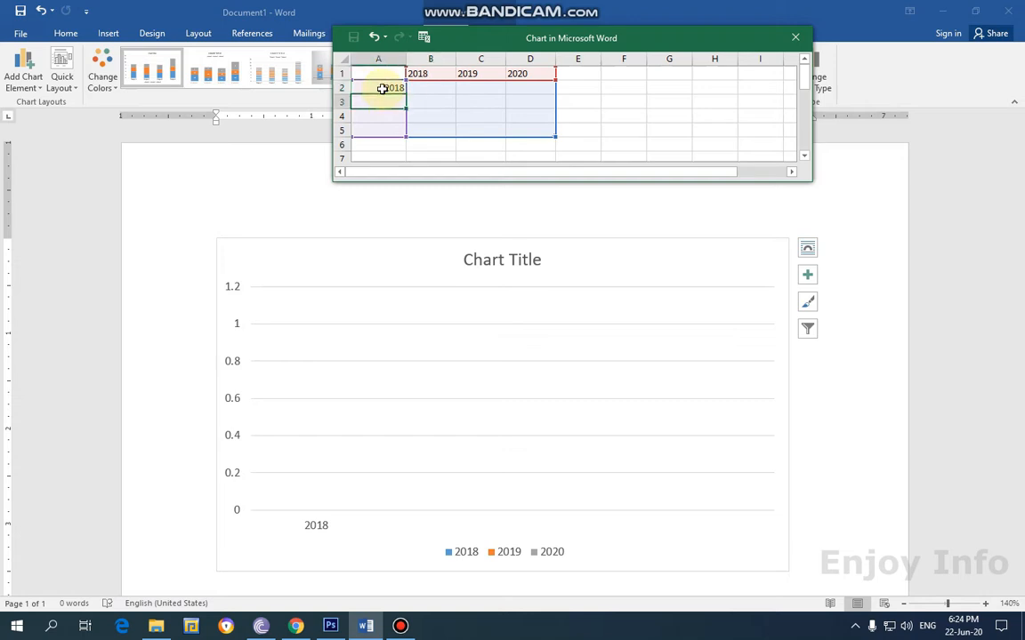
text(2019)
key(Return)
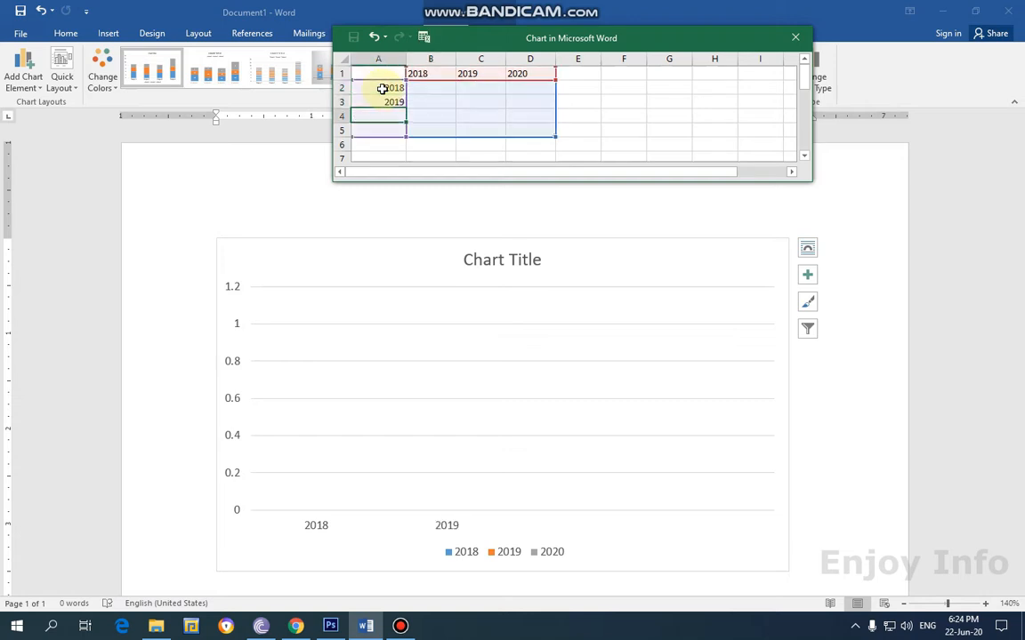
text(2020)
key(Tab)
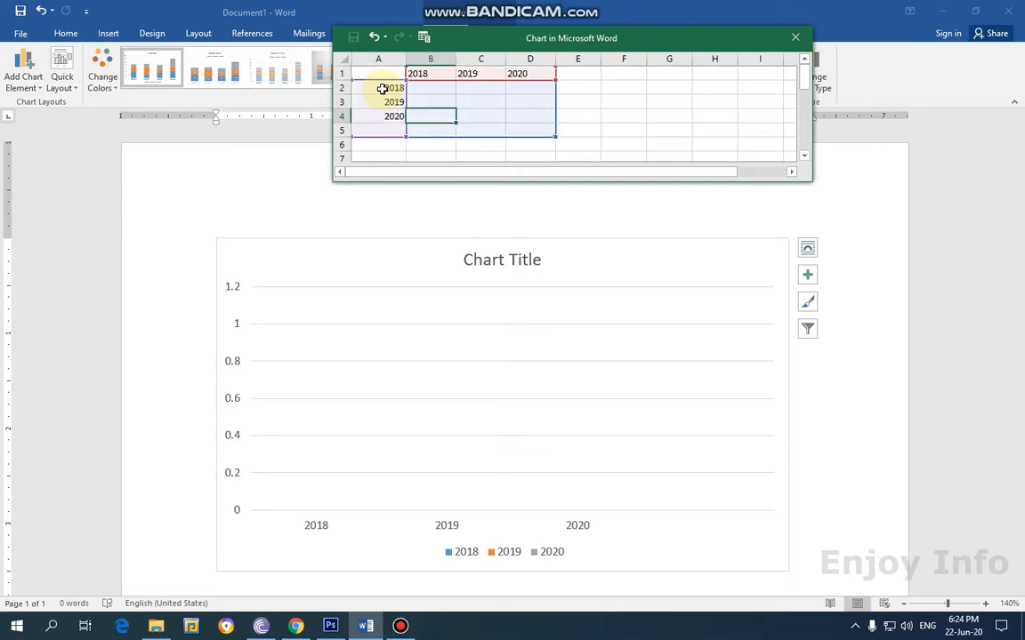
Enter 80, 95 and 60 in cells B2 to B4 of the chart data and close the data sheet.
key(Up)
key(Up)
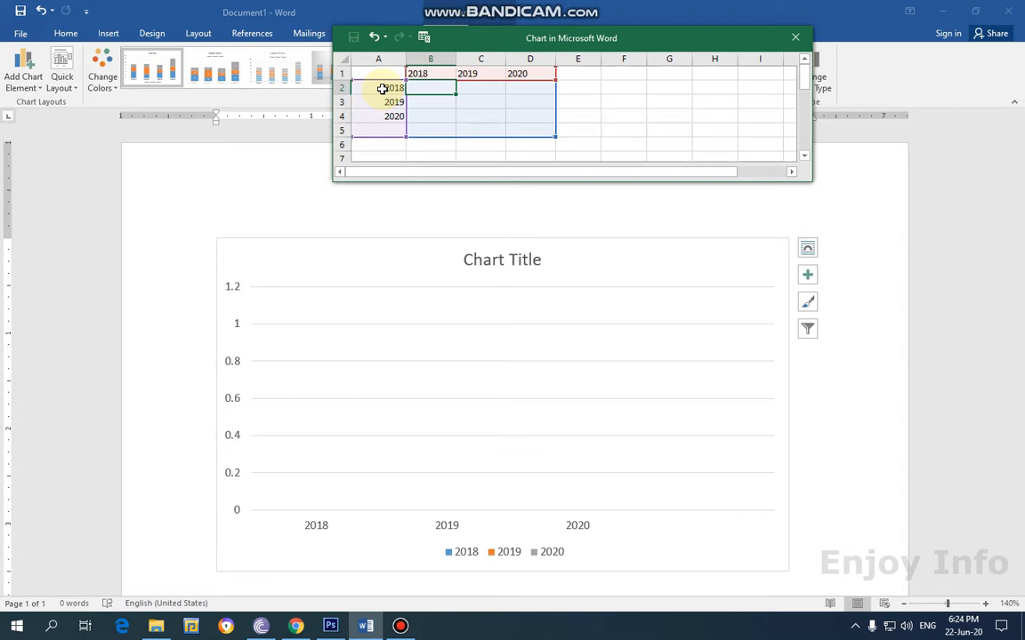
text(80)
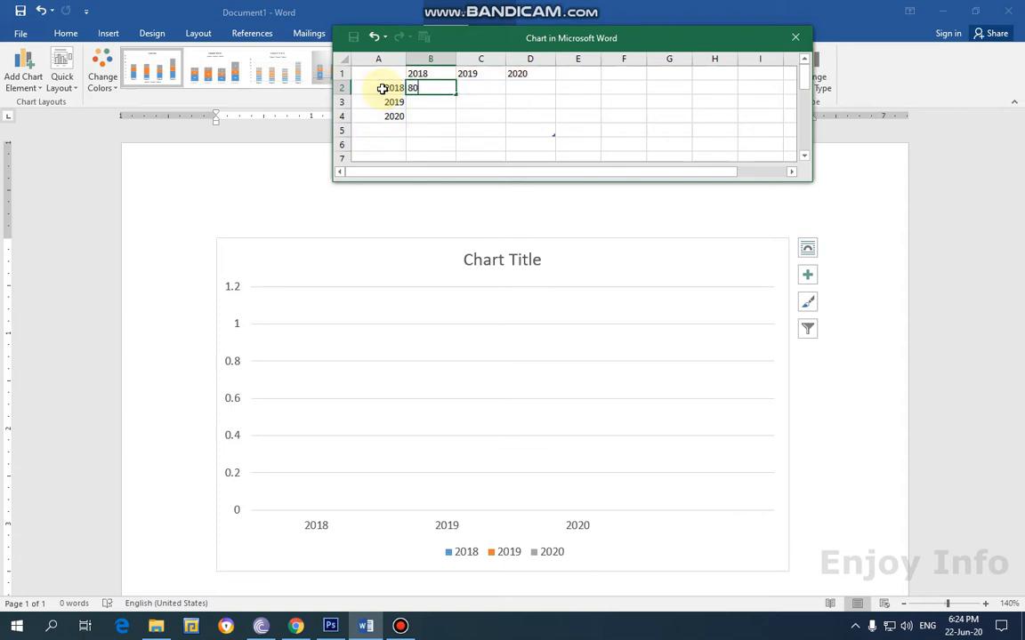
key(Return)
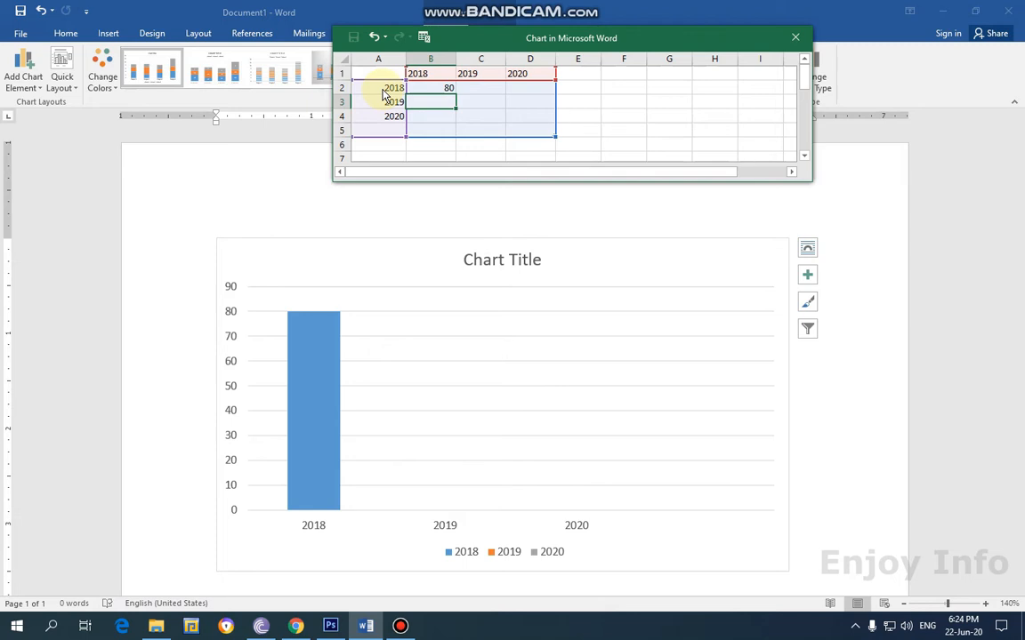
text(95)
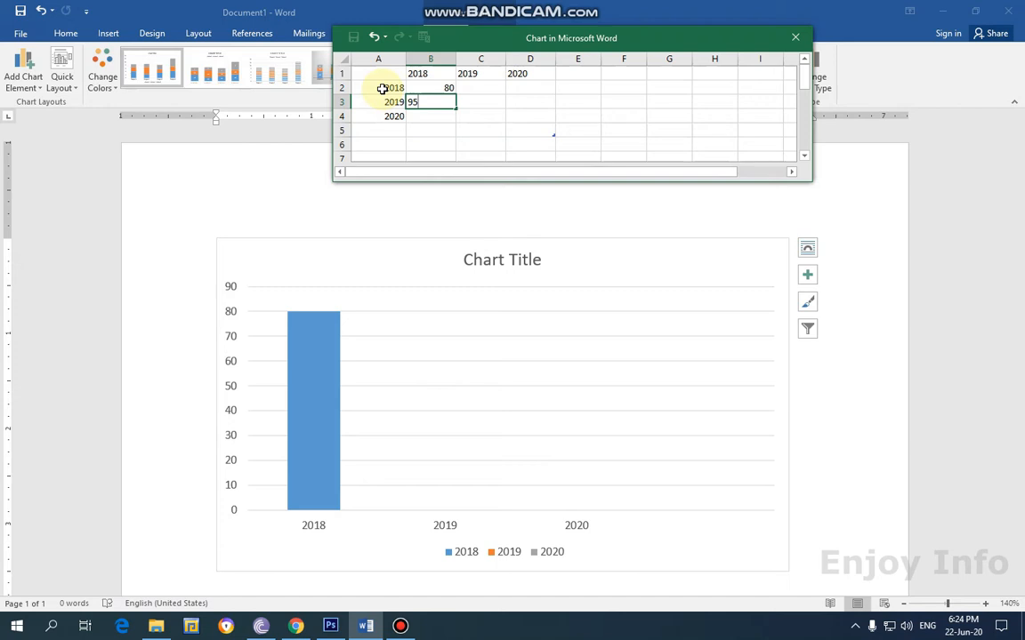
key(Return)
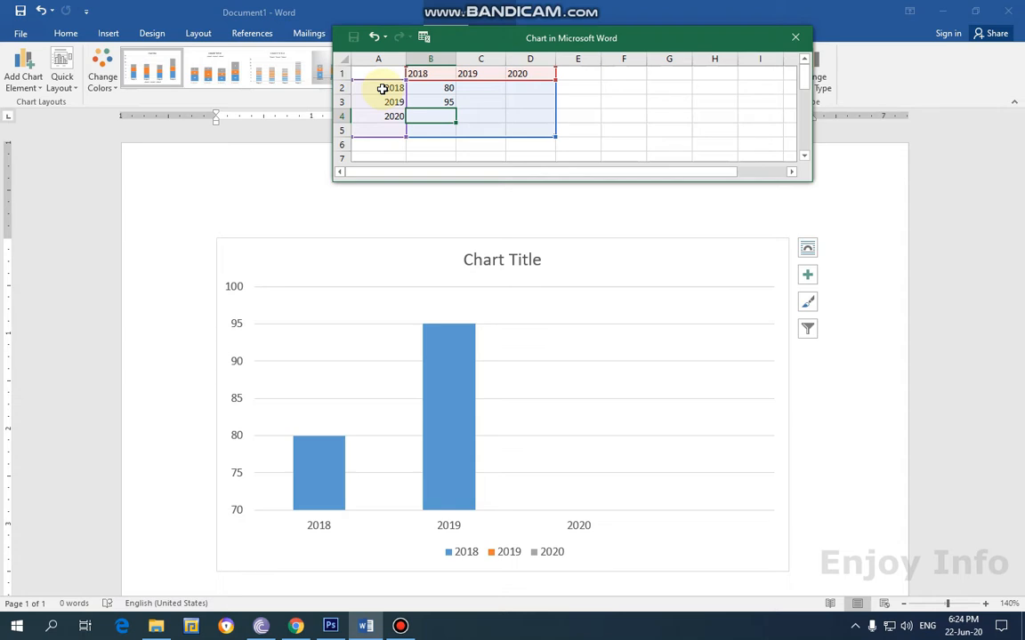
text(60)
key(Tab)
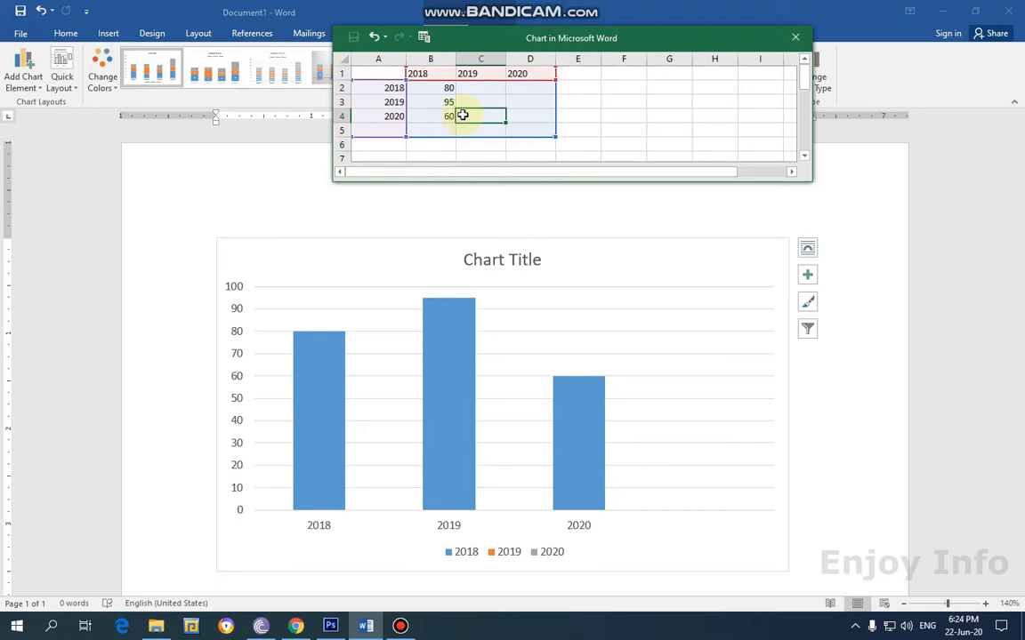
click(798, 39)
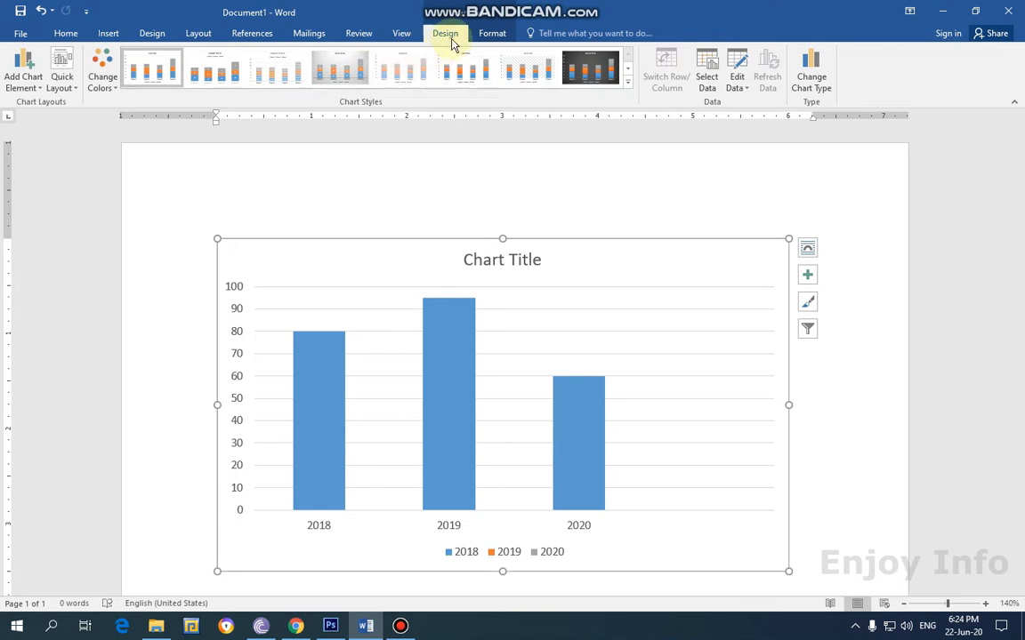
Replace the placeholder chart title with "Year wise".
click(522, 262)
double_click(522, 261)
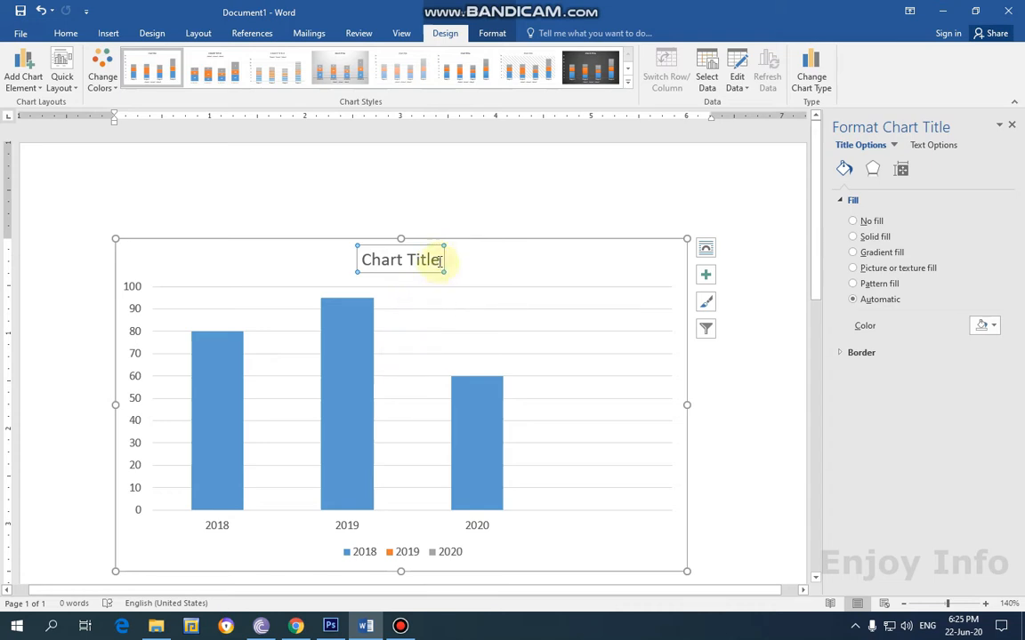
text(Year wise)
drag(438, 259, 403, 260)
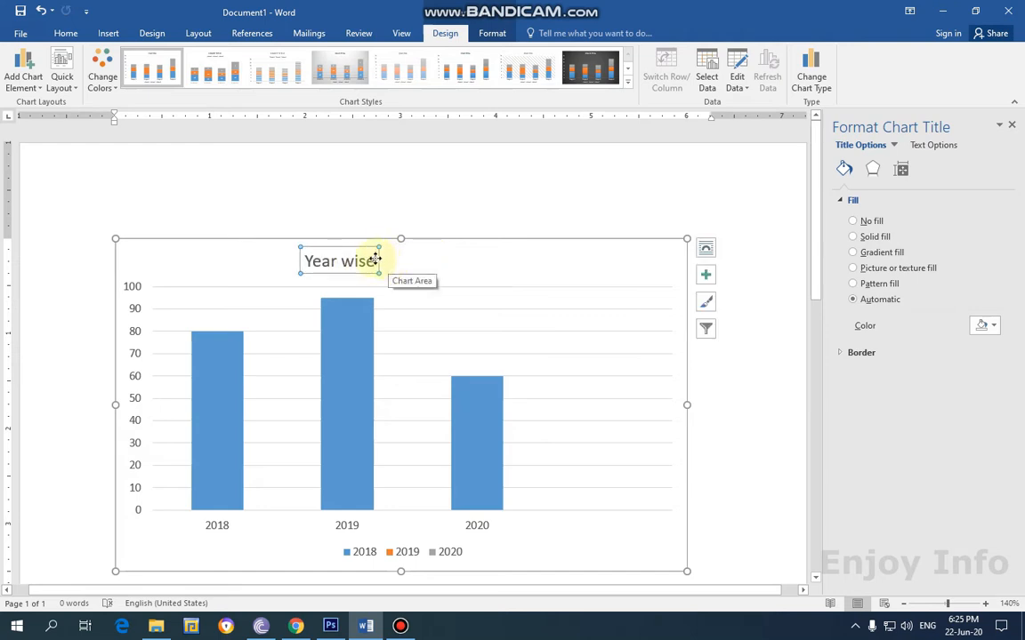
Rewrite the whole chart title as "factory material year wise".
click(374, 259)
double_click(371, 261)
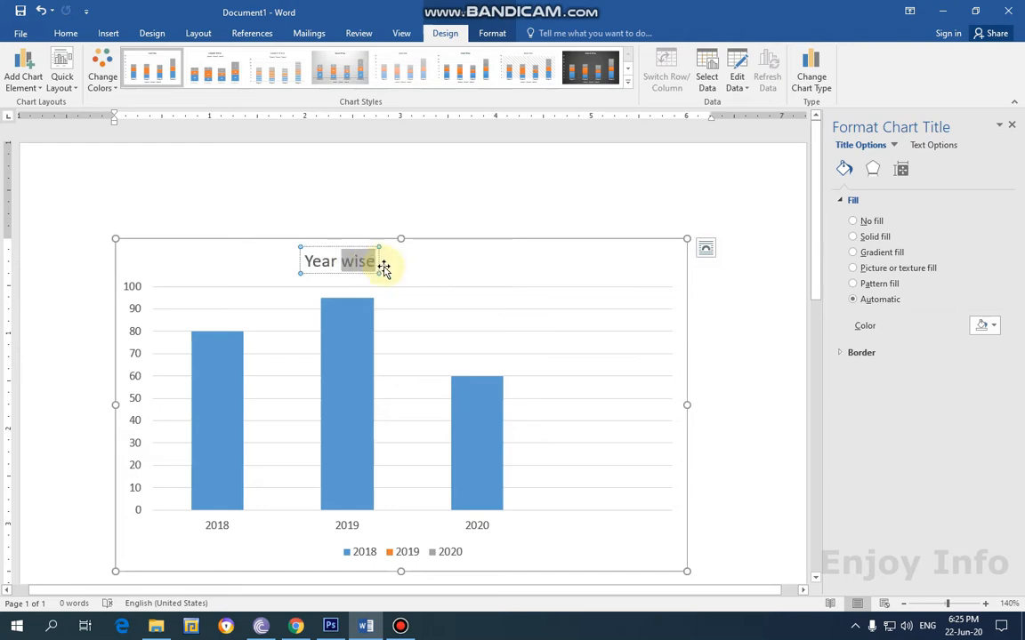
key(ctrl+a)
text(factory material year wise)
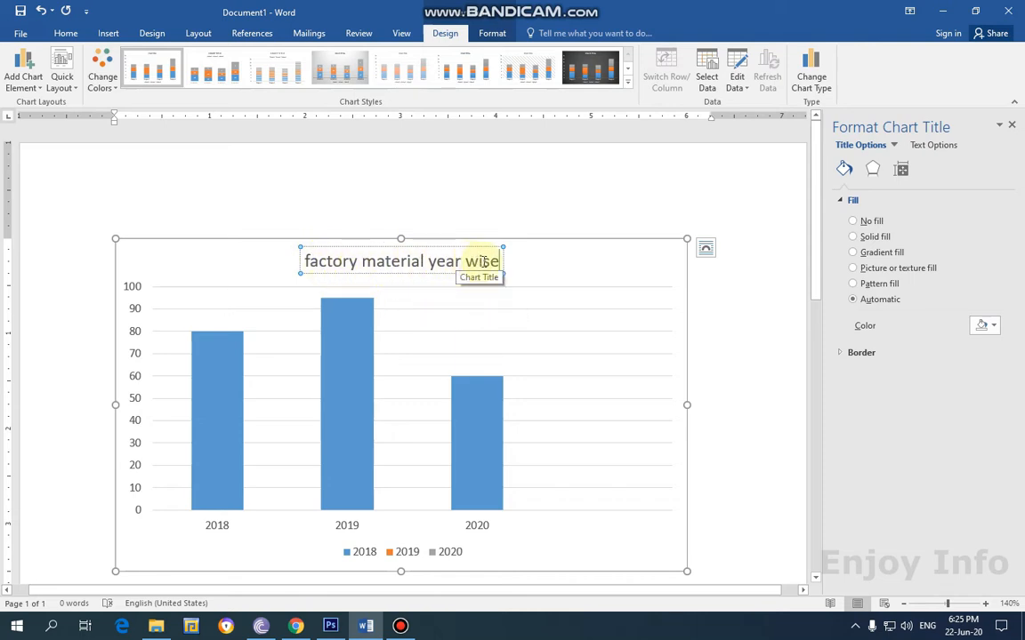
Color the chart title black and apply bold and underline to it.
drag(500, 259, 305, 259)
click(74, 35)
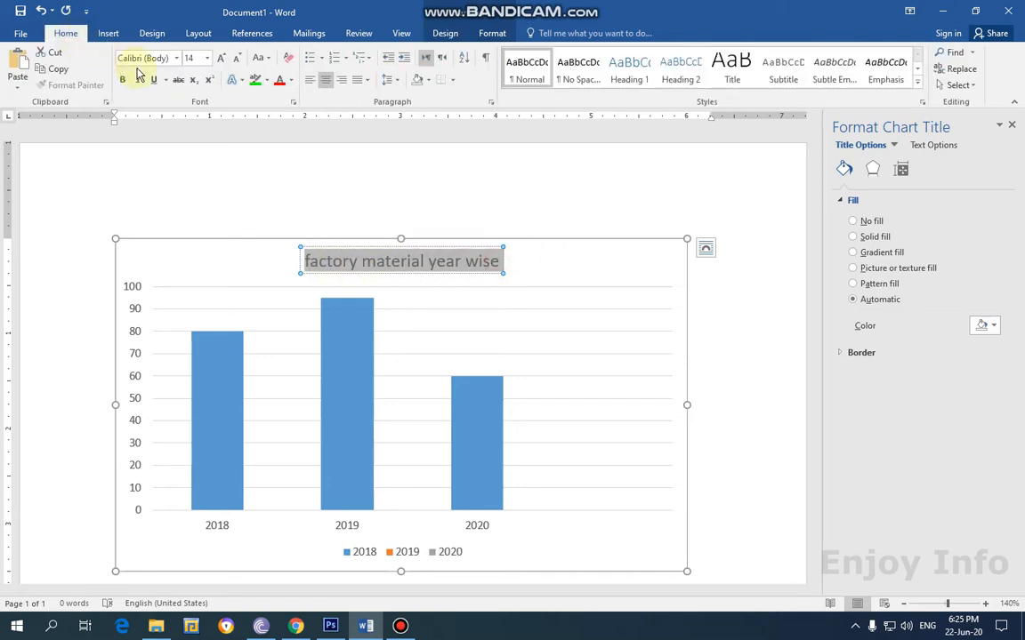
click(290, 81)
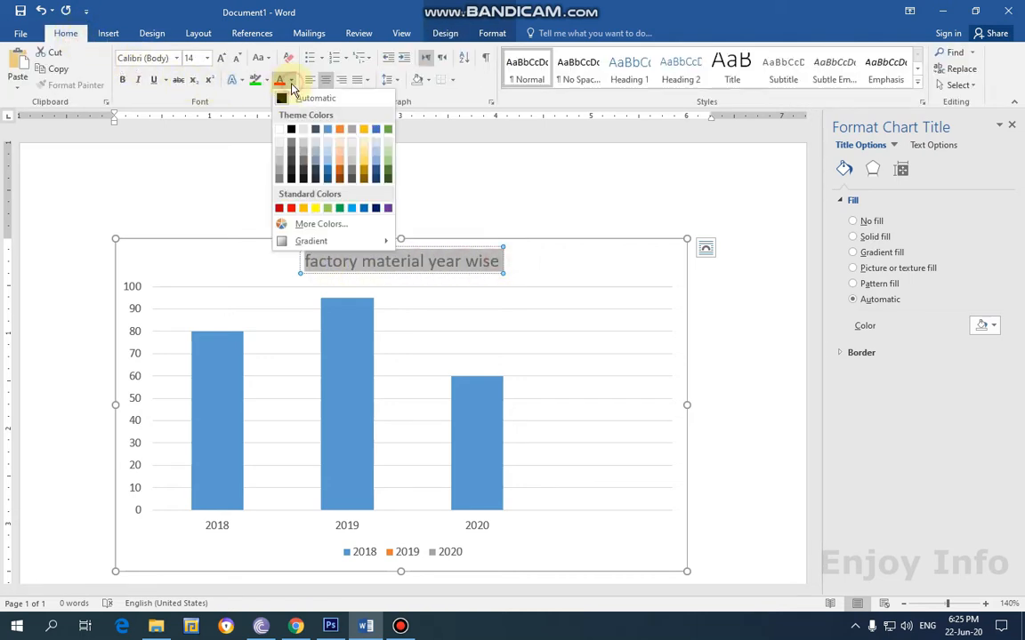
click(291, 132)
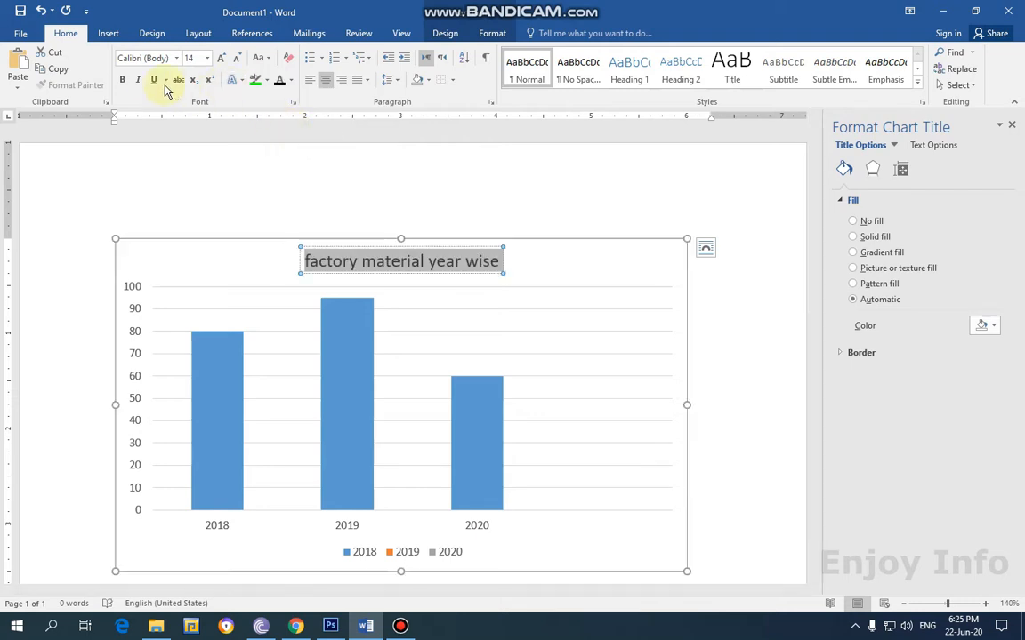
click(124, 81)
click(155, 83)
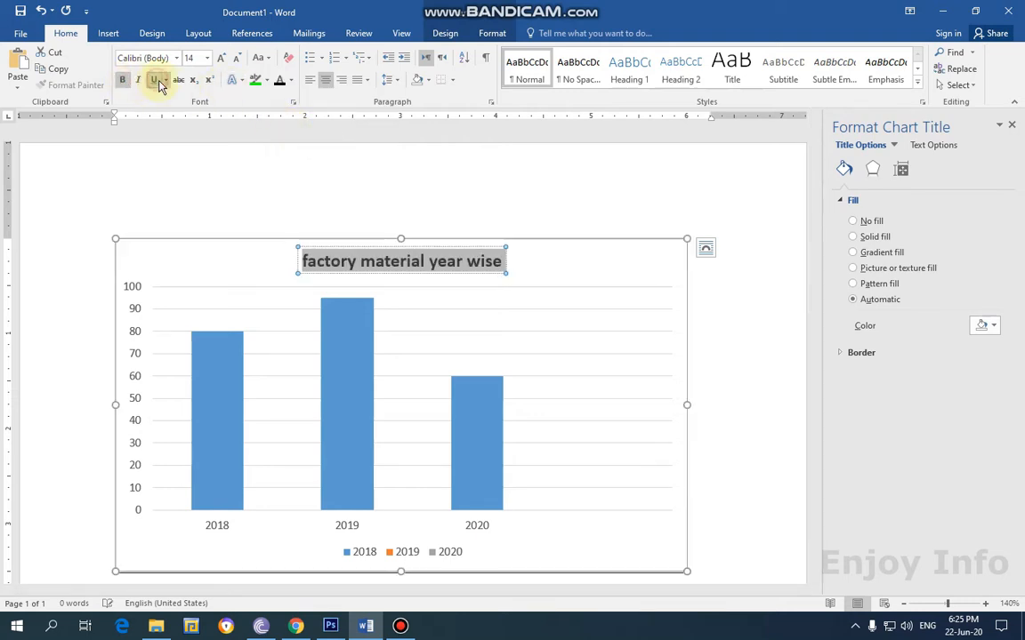
click(424, 190)
click(567, 263)
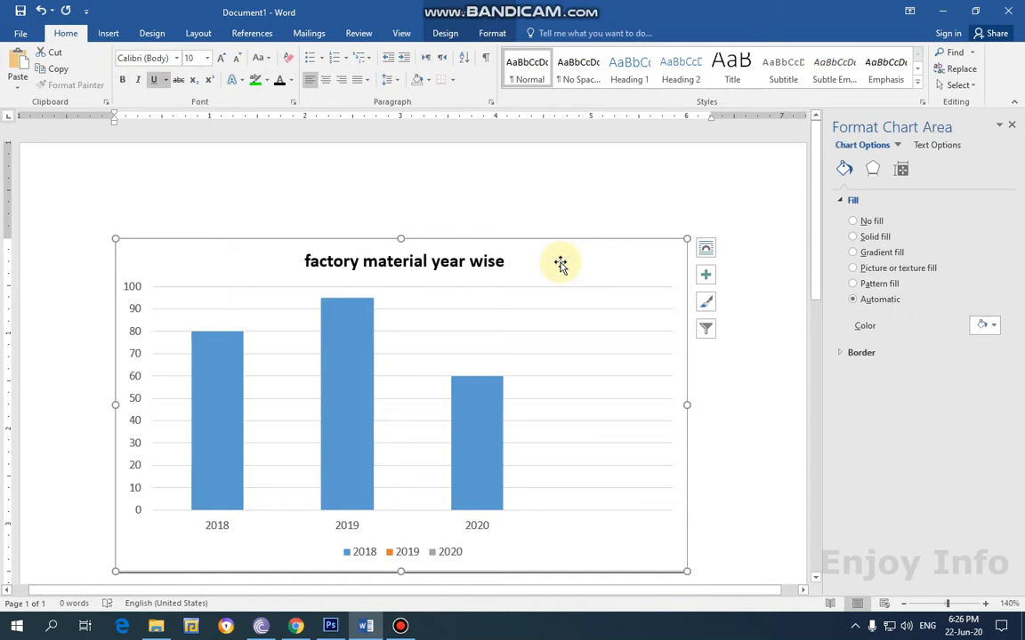
Select the column series and look through the page position presets without applying one.
click(337, 335)
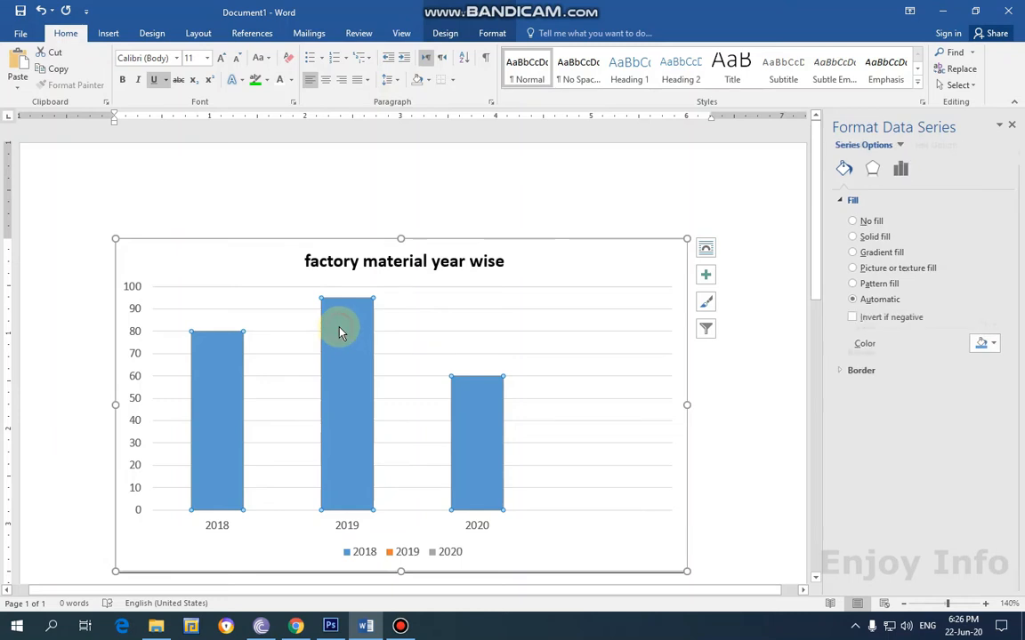
click(446, 33)
click(493, 34)
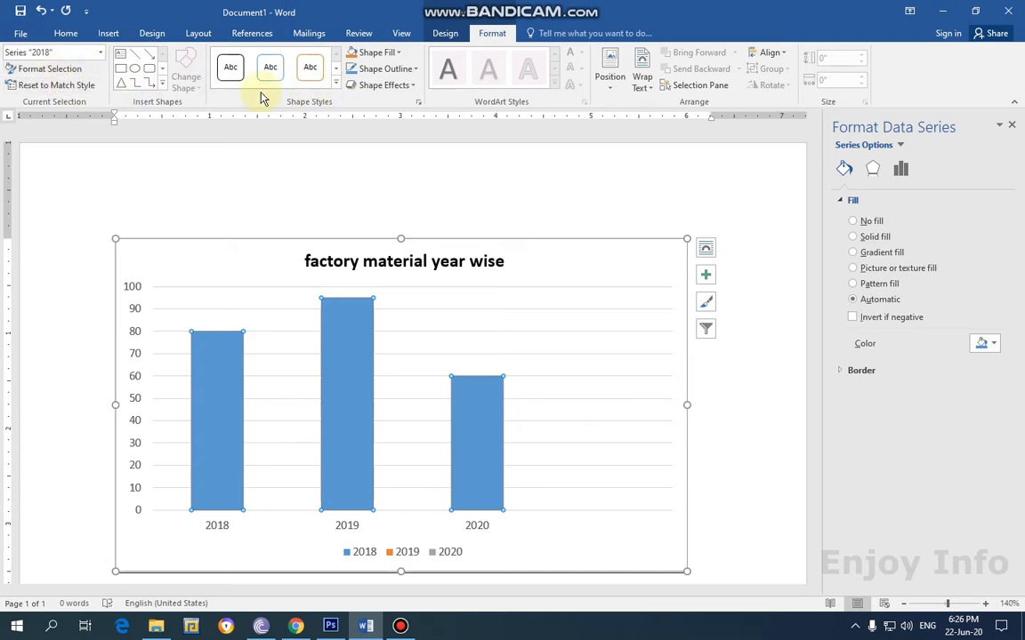
click(611, 94)
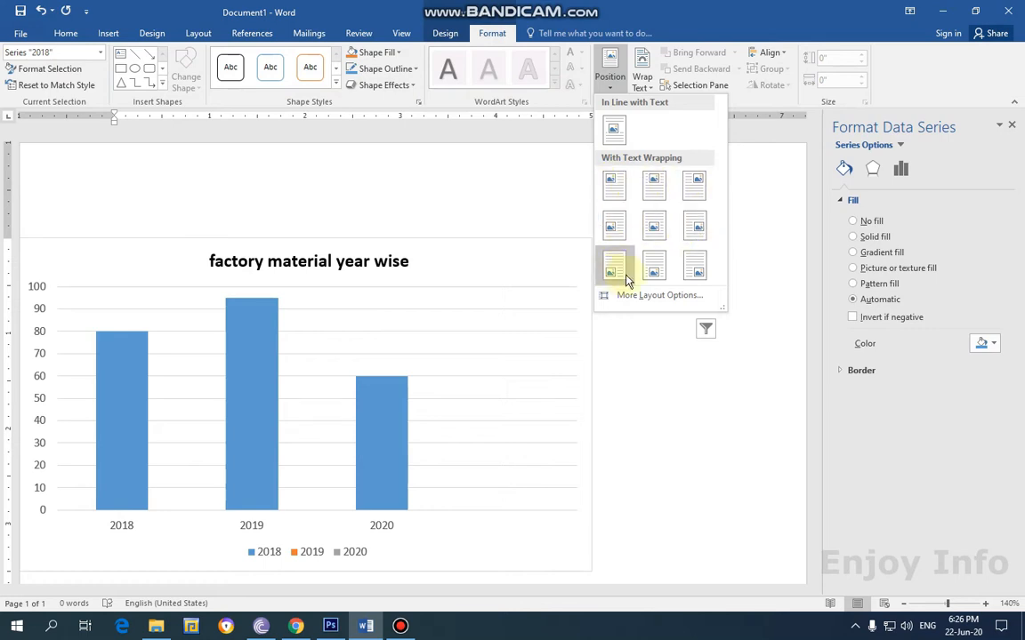
click(522, 197)
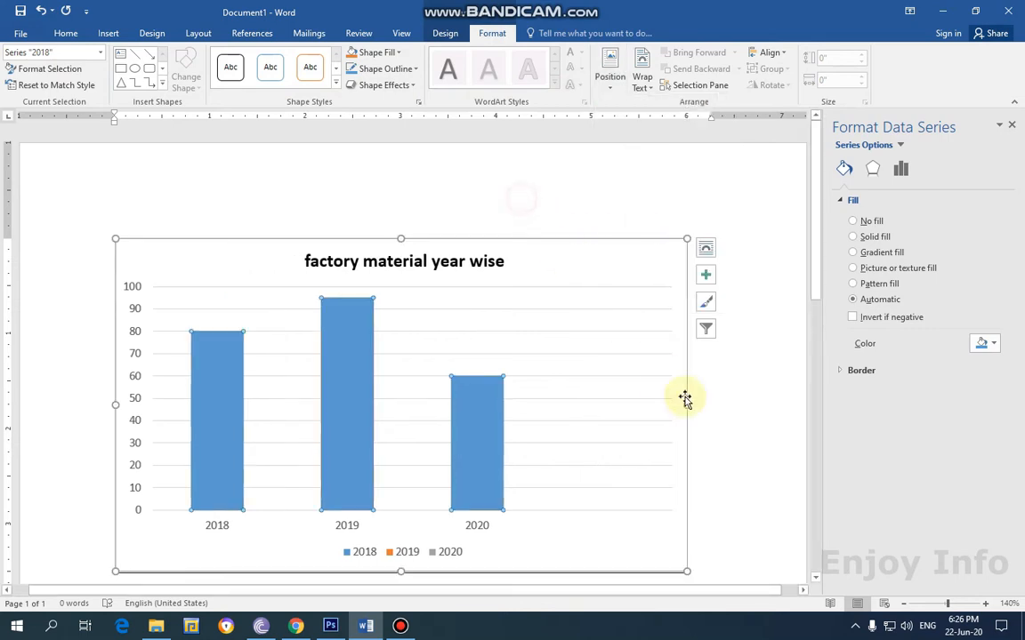
Close the formatting pane and shrink the chart proportionally to about 1.83" high by 3.13" wide.
click(1010, 124)
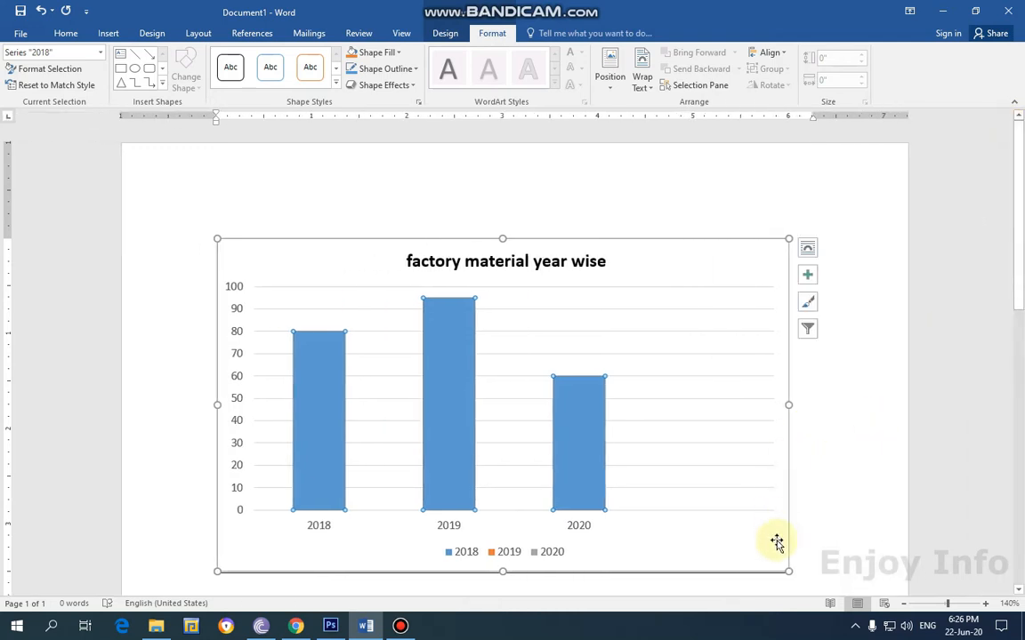
drag(788, 572, 395, 426)
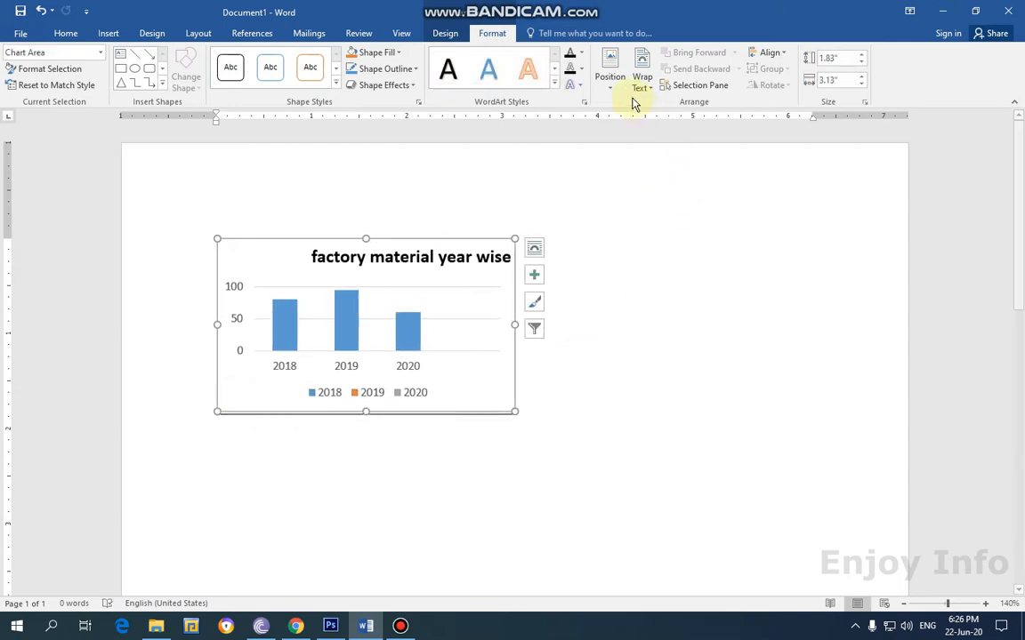
Preview the position presets and text wrapping choices on the whole page, and try to move the inline chart down.
click(610, 71)
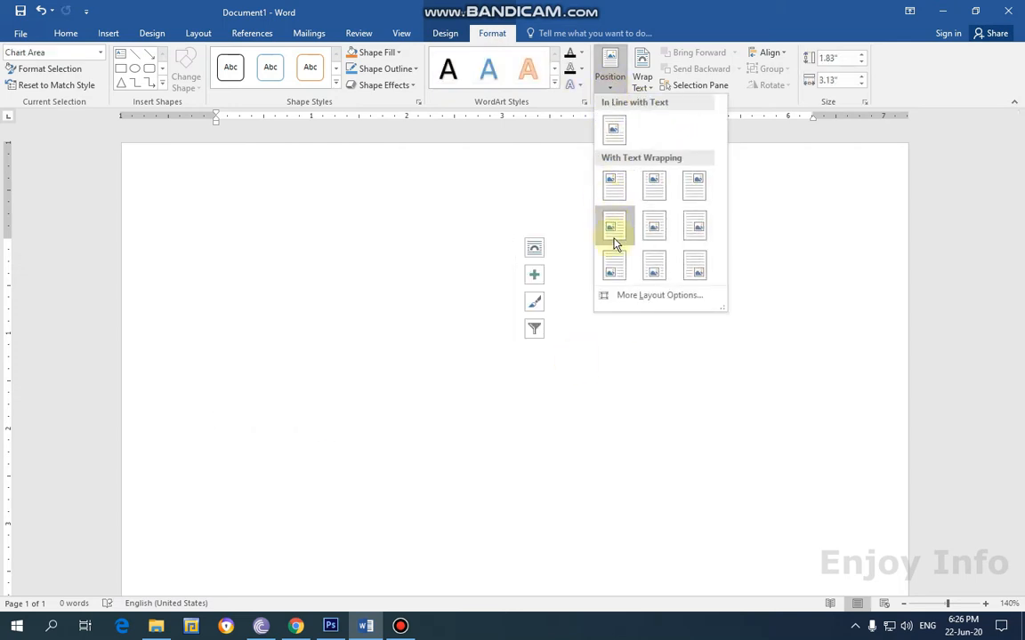
scroll(859, 294, down, 8)
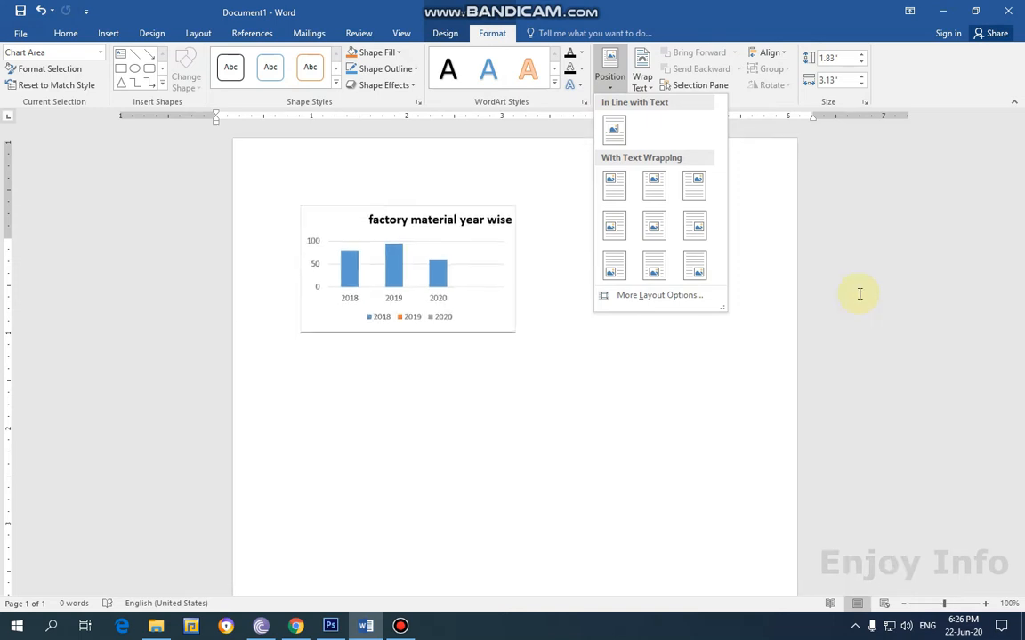
scroll(859, 294, down, 1)
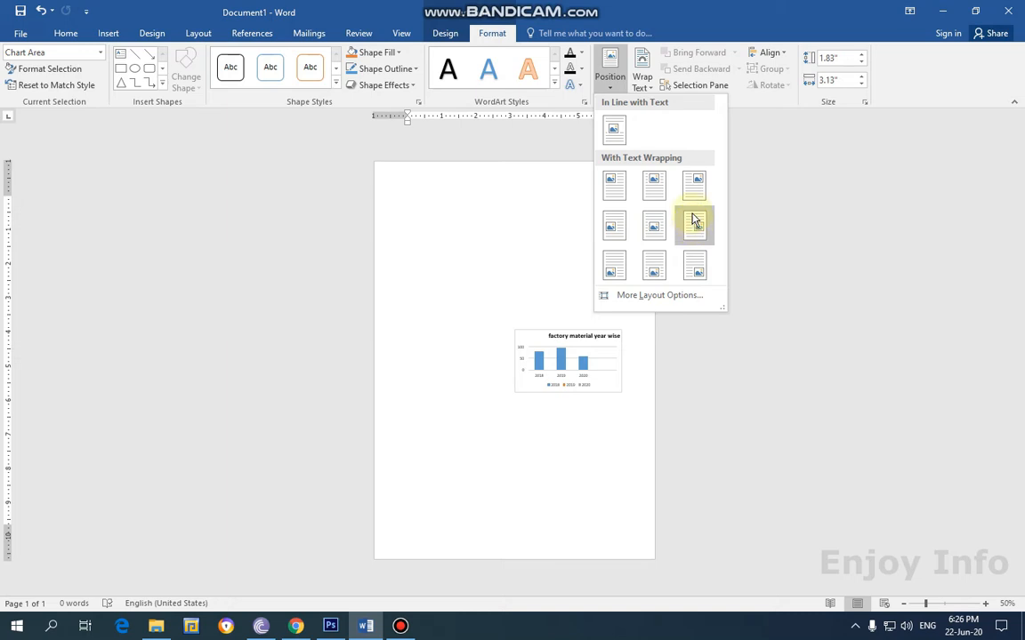
click(650, 92)
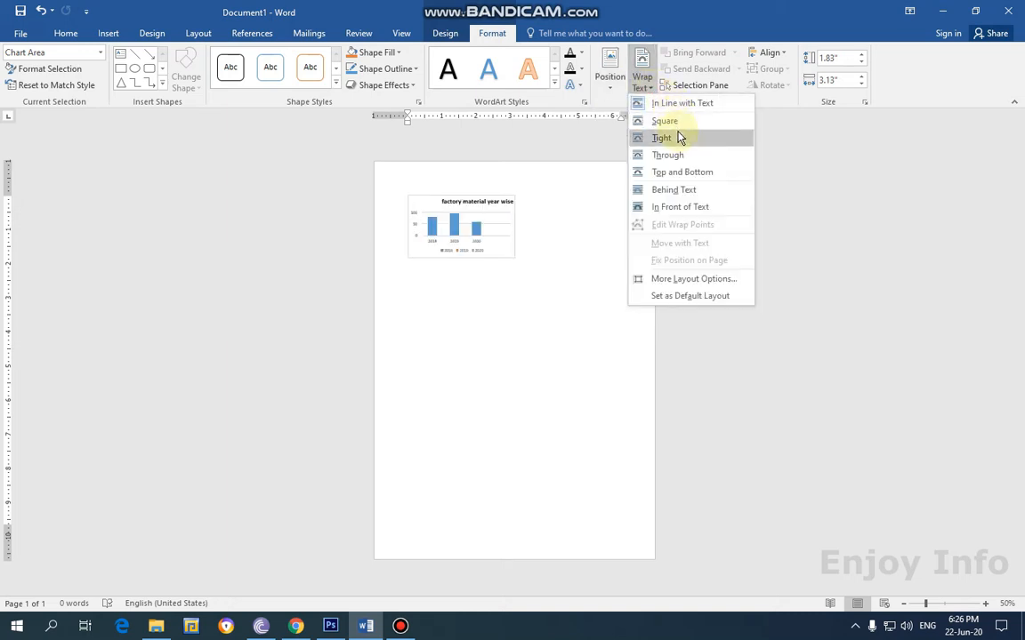
click(457, 334)
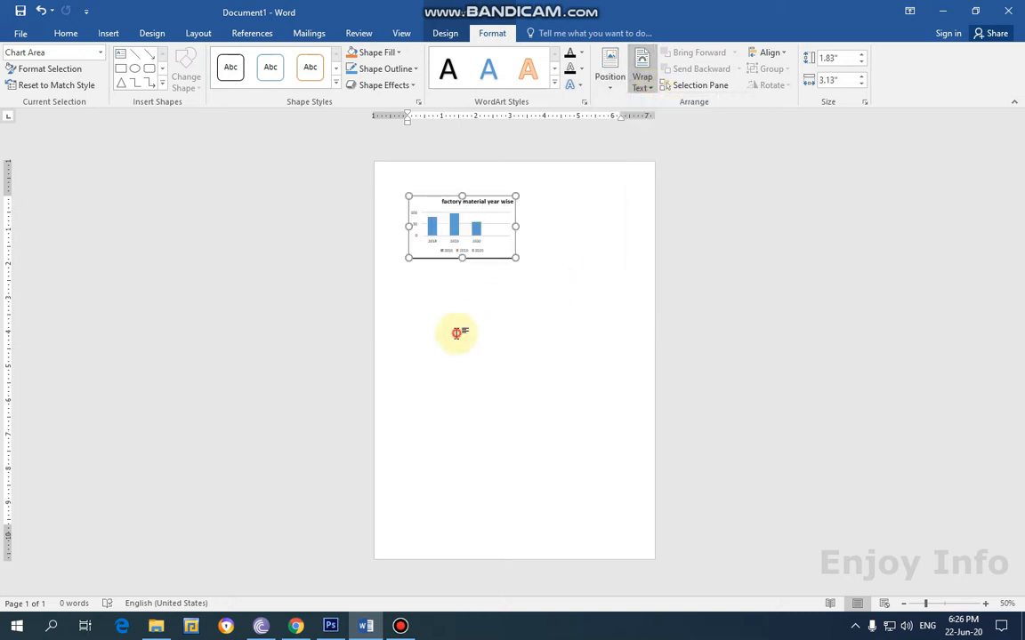
click(418, 197)
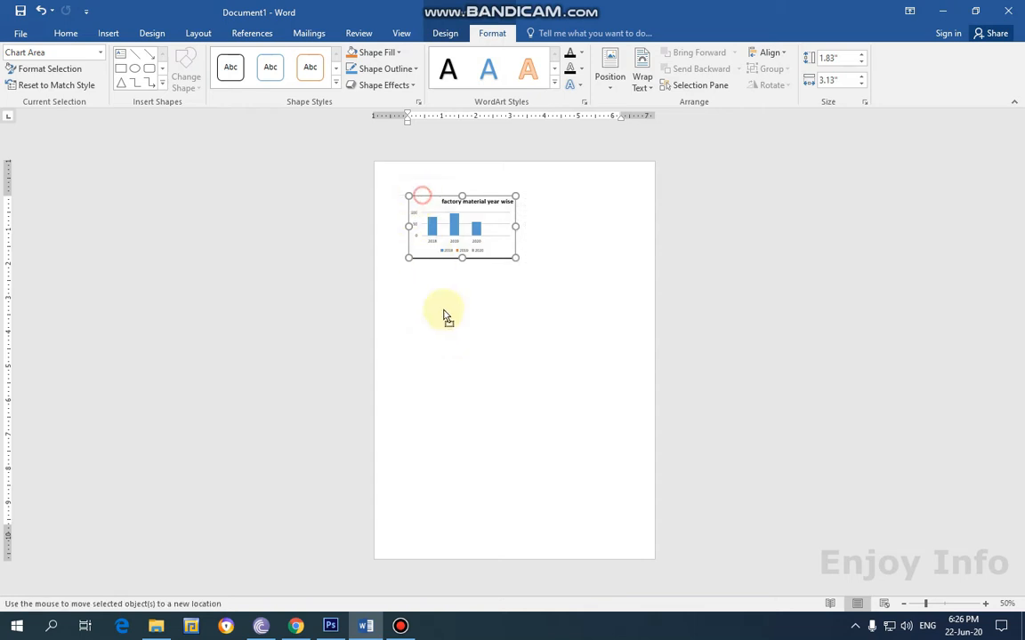
Set the chart's text wrapping to Tight and move the chart down to about the middle of the page.
click(647, 87)
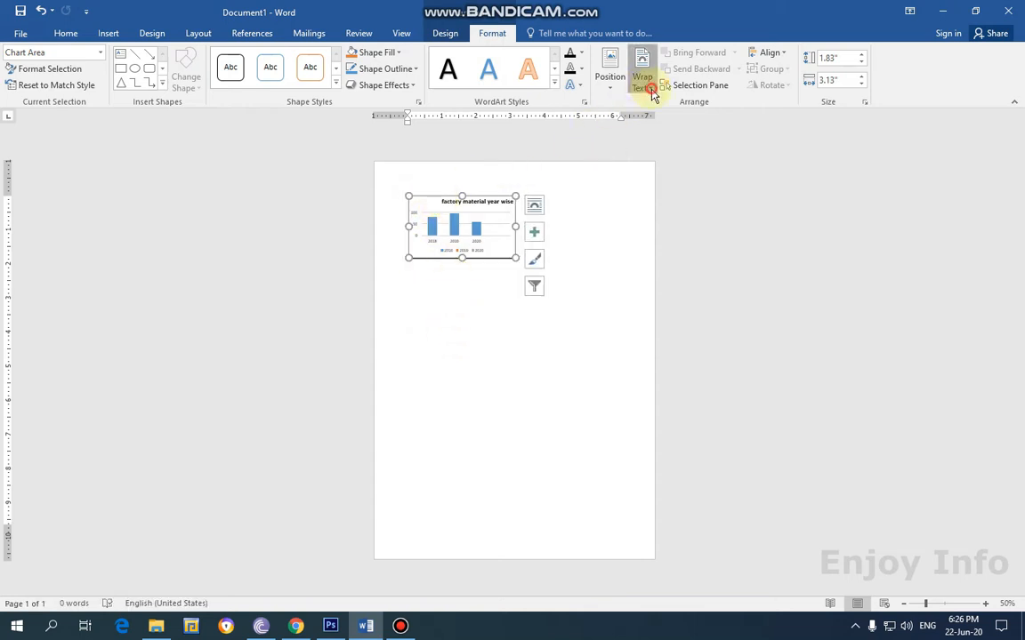
click(658, 140)
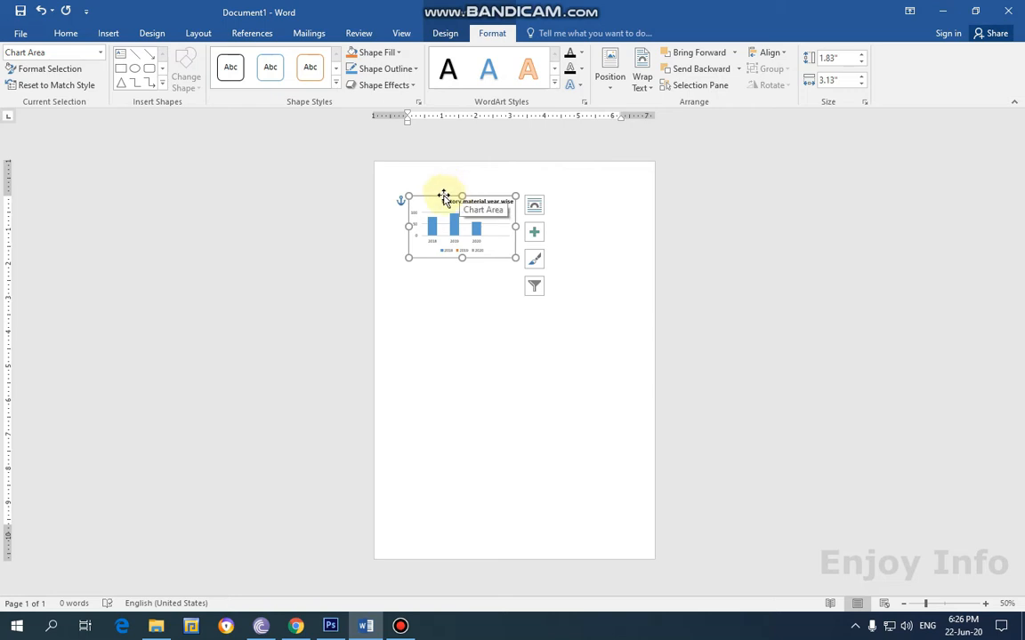
drag(443, 196, 484, 360)
Generate sample paragraphs at the start of the page with =rand().
click(419, 209)
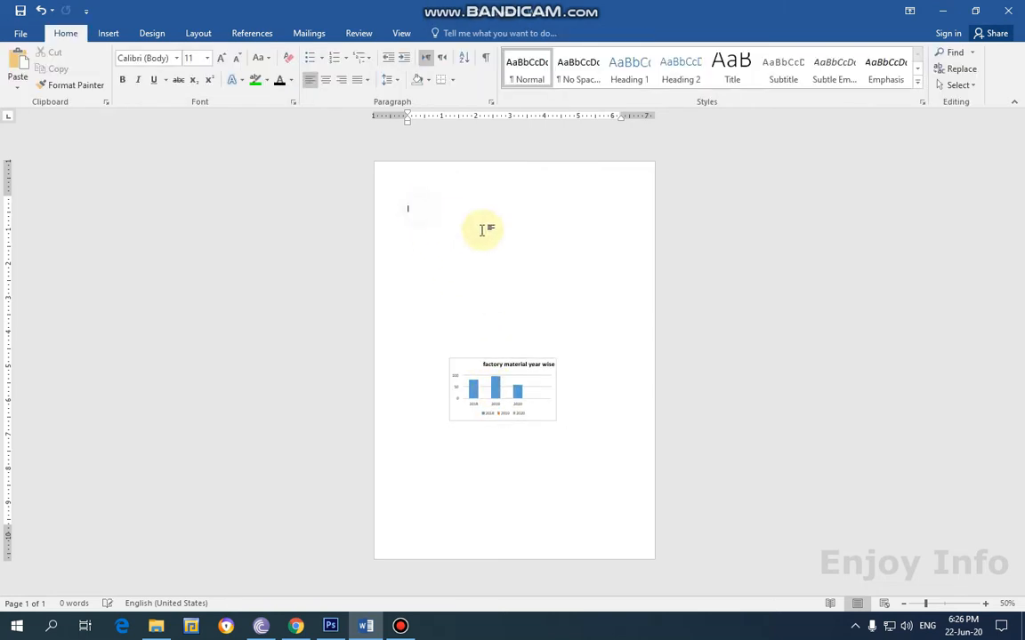
text(=rand()
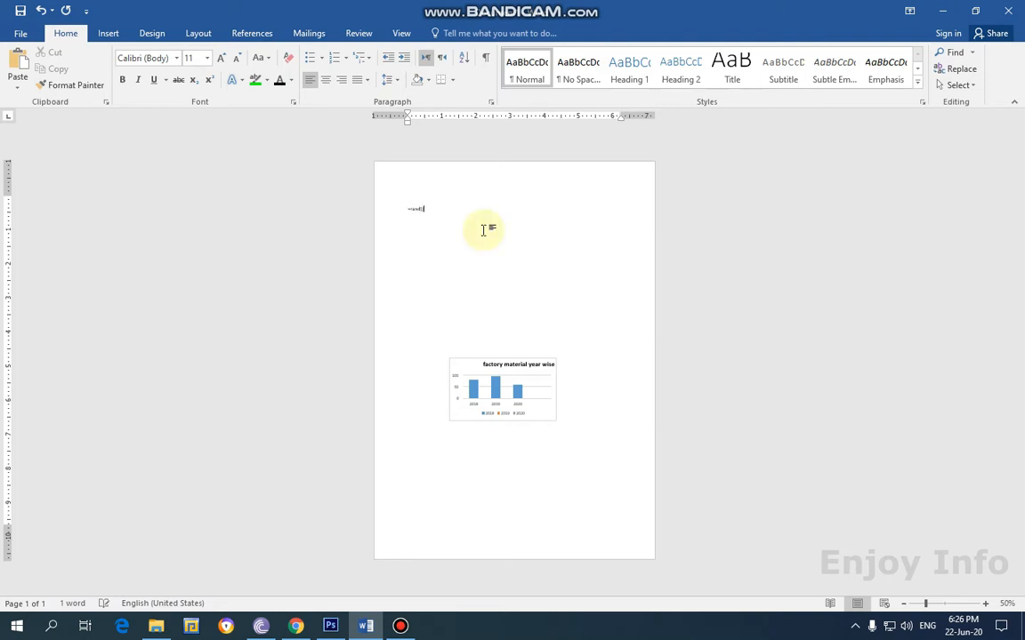
key(Return)
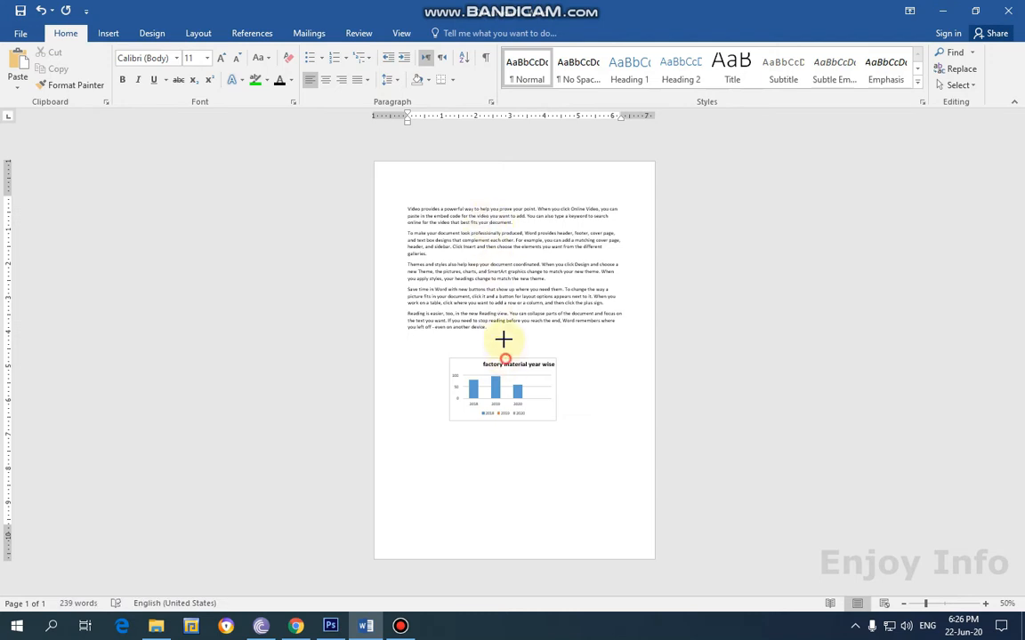
Move the chart up into the second sample paragraph so the text wraps around both of its sides.
drag(503, 340, 488, 228)
key(ctrl+z)
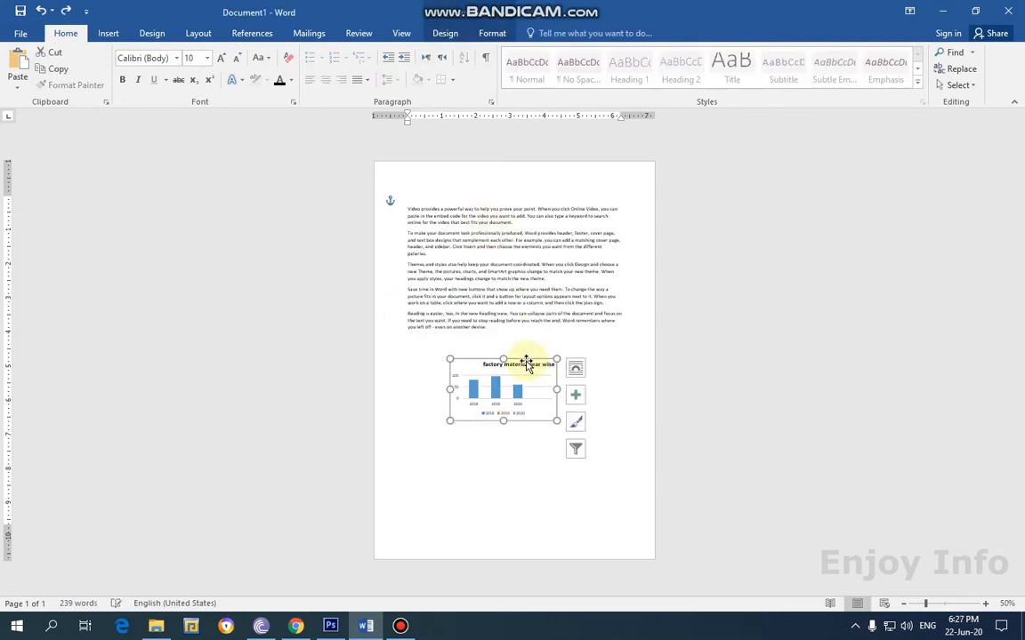
drag(527, 362, 535, 233)
scroll(621, 313, up, 6)
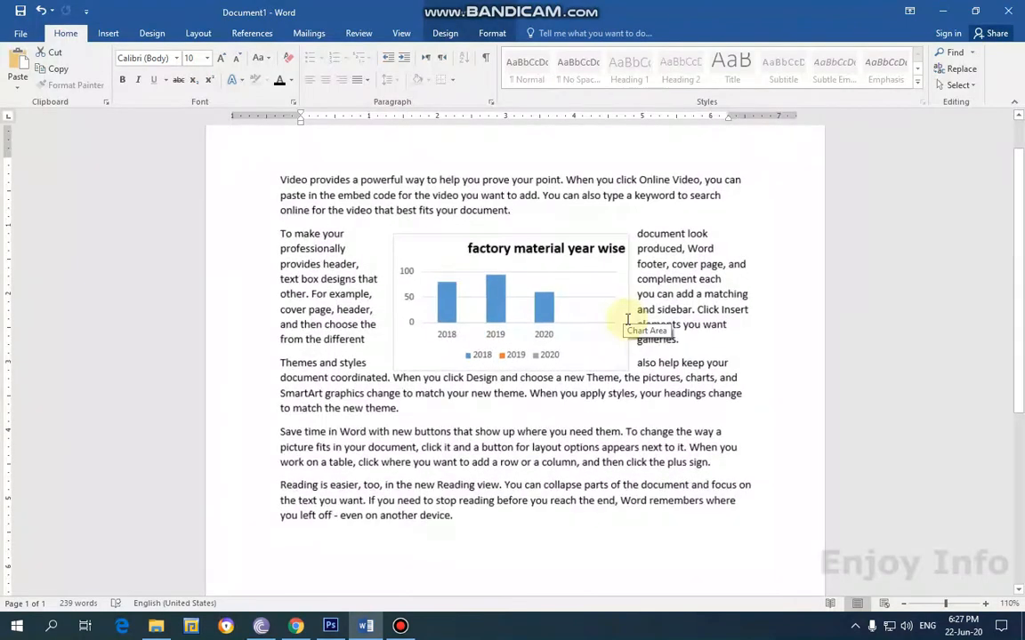
Try the Behind Text wrapping on the chart, move it slightly up and left, and switch its wrapping to In Front of Text.
click(492, 33)
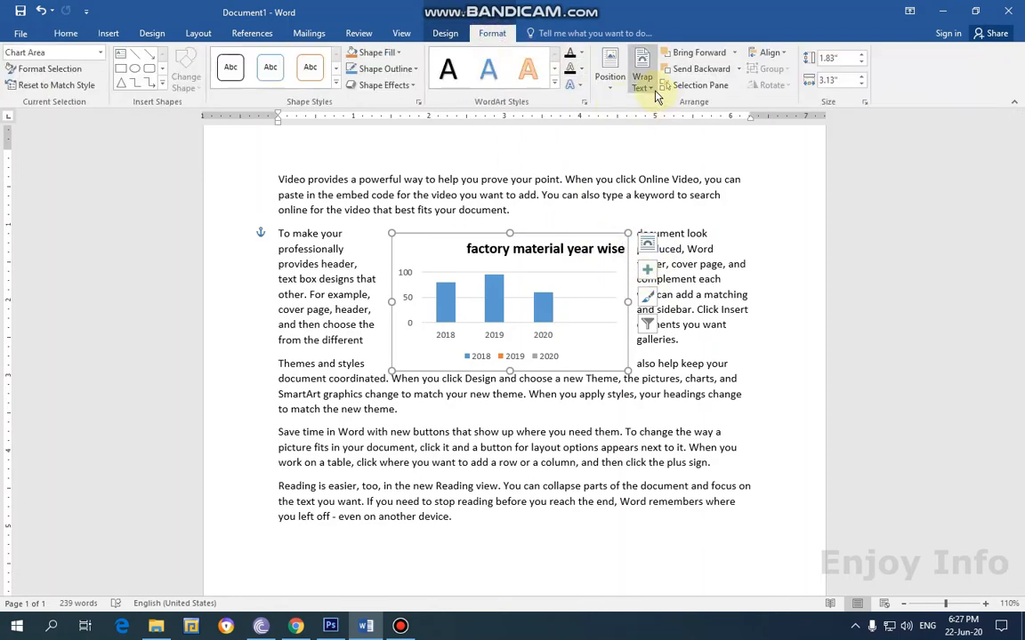
click(648, 84)
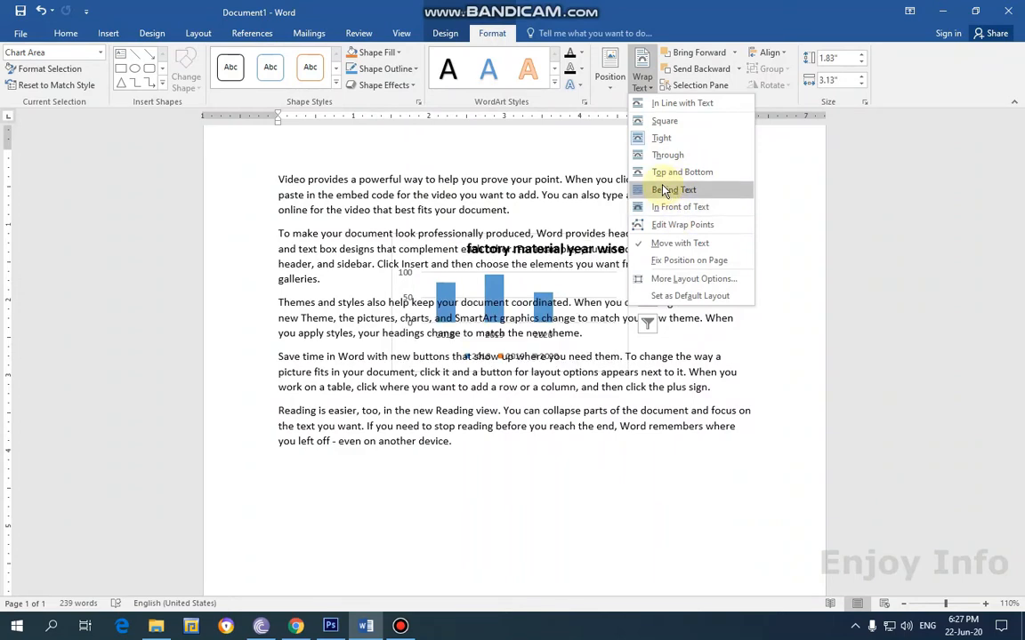
click(662, 191)
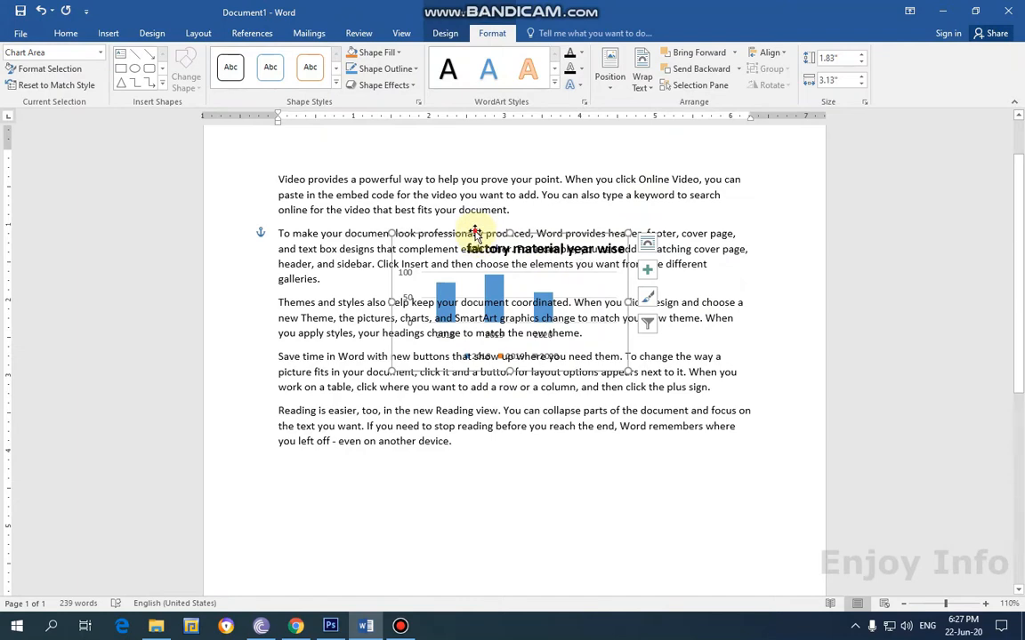
drag(474, 233, 439, 207)
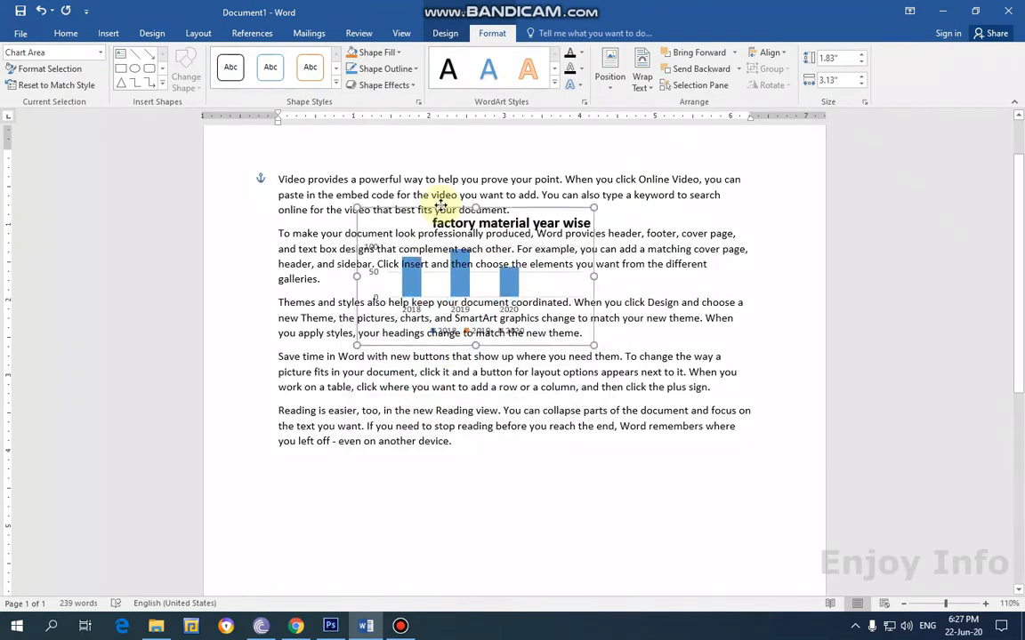
click(641, 73)
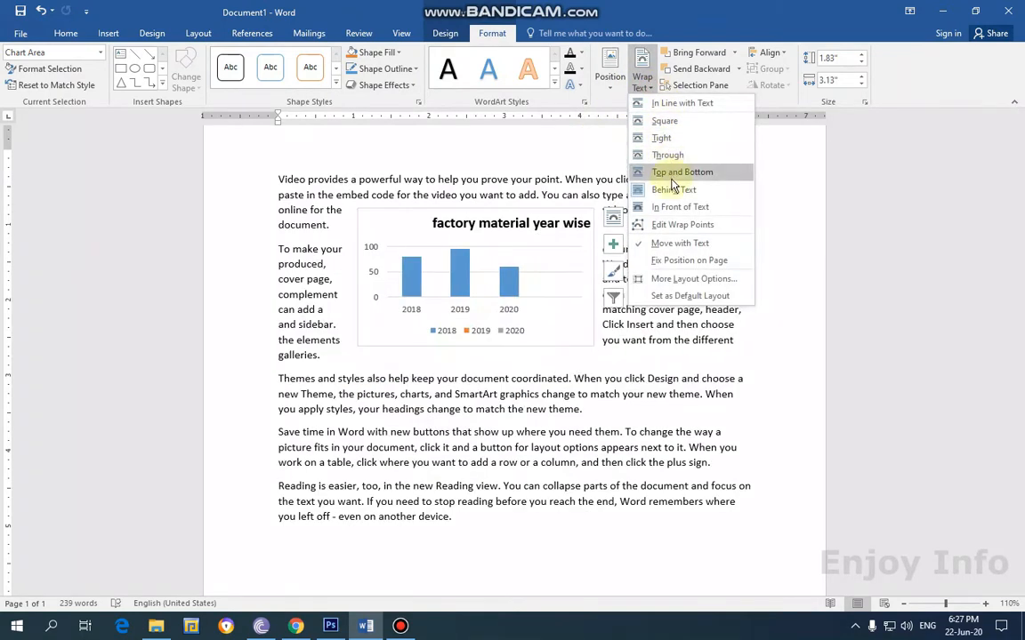
click(669, 204)
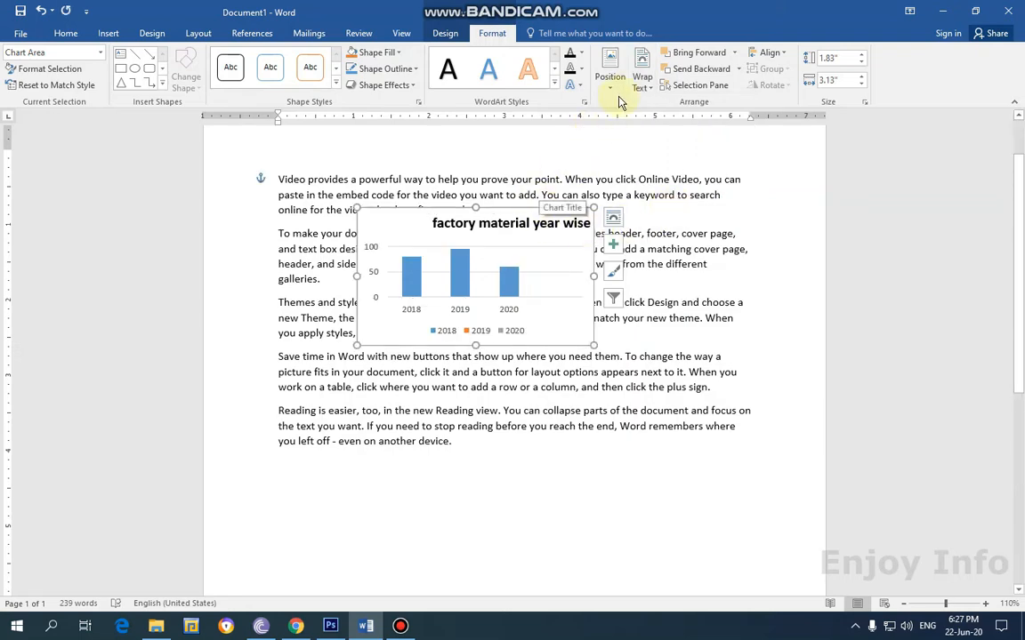
Set the chart's text wrapping to Tight and move the chart down so it starts below the second paragraph's first line.
click(641, 76)
click(667, 135)
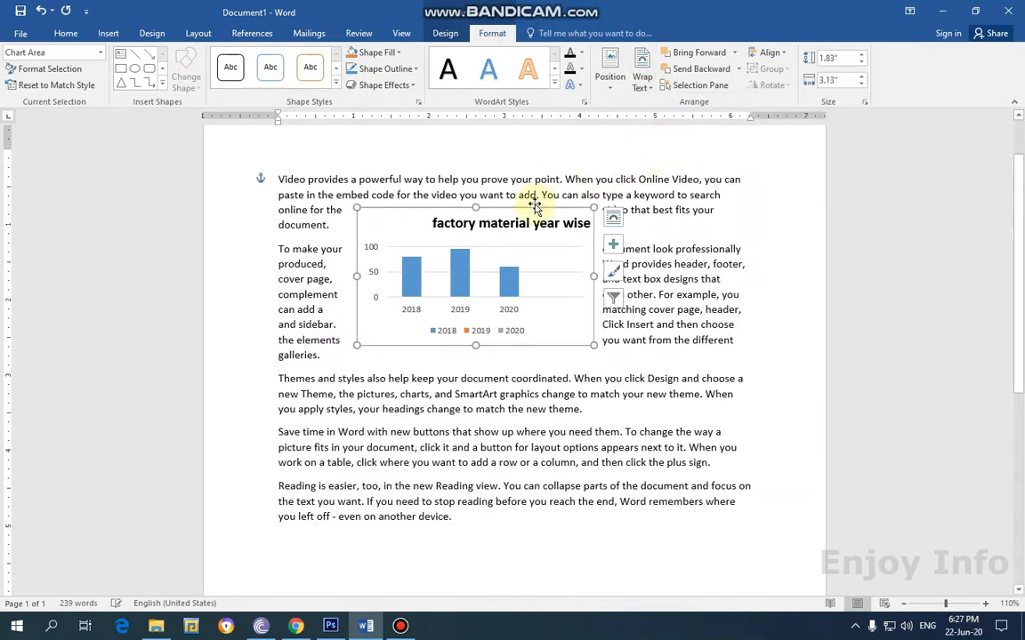
drag(533, 204, 504, 248)
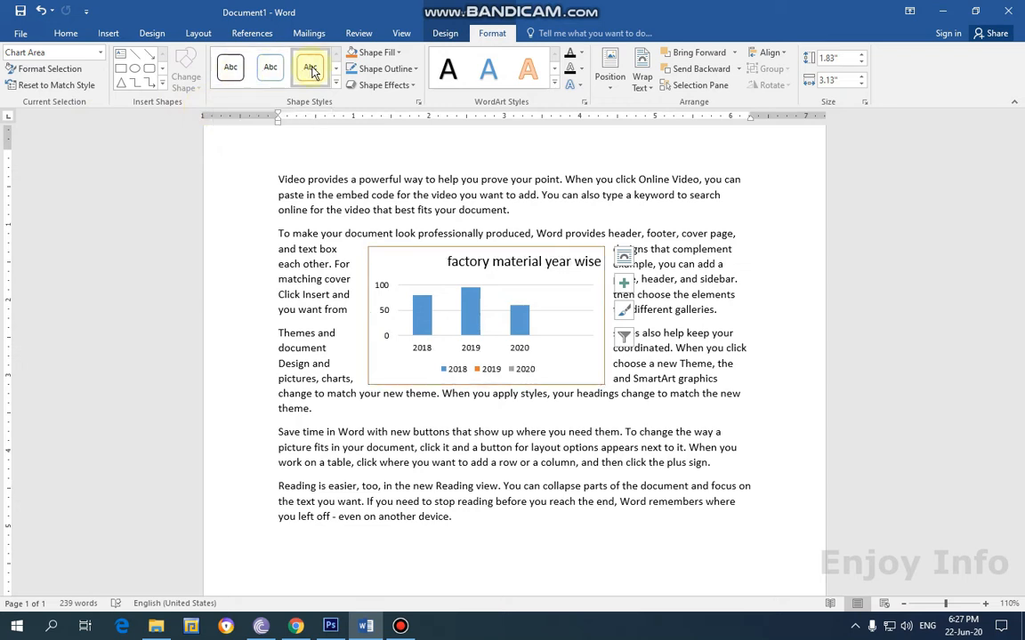
Preview the shape styles and axis titles on the chart, and add data labels at Inside End.
click(337, 83)
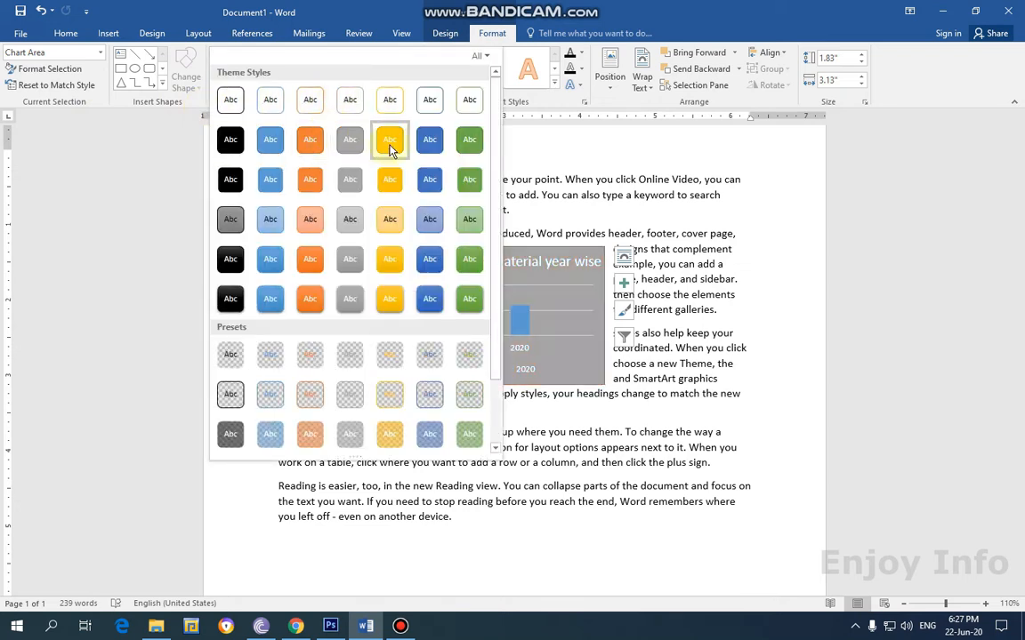
click(416, 16)
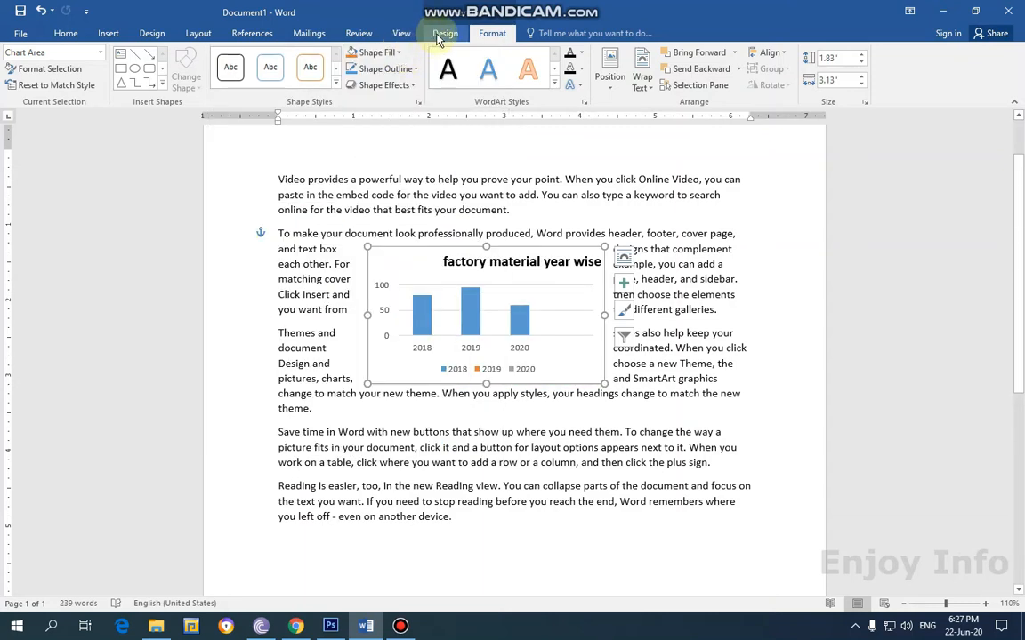
click(439, 36)
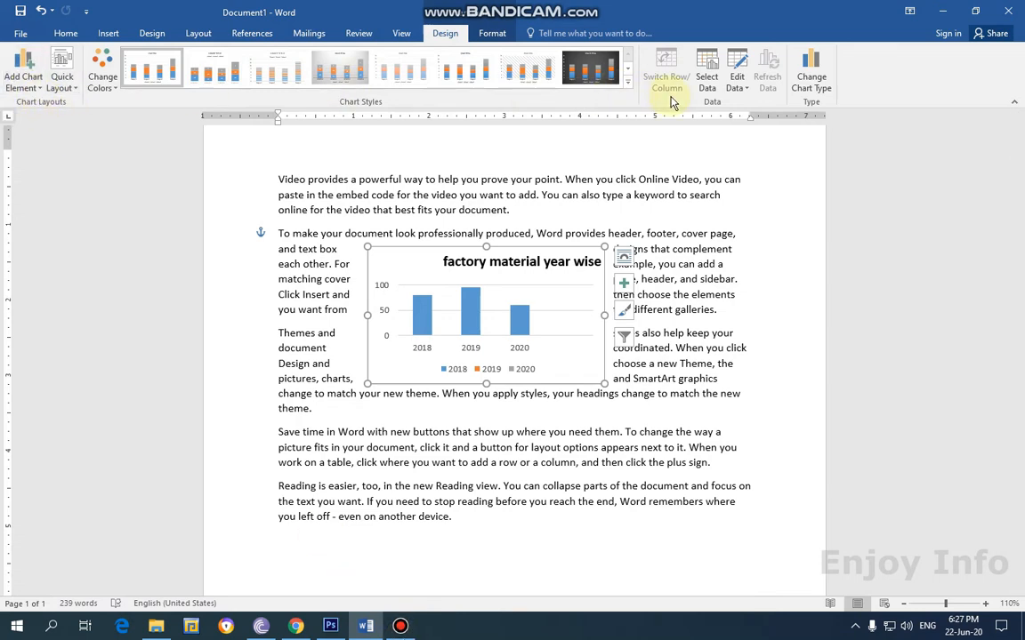
click(35, 82)
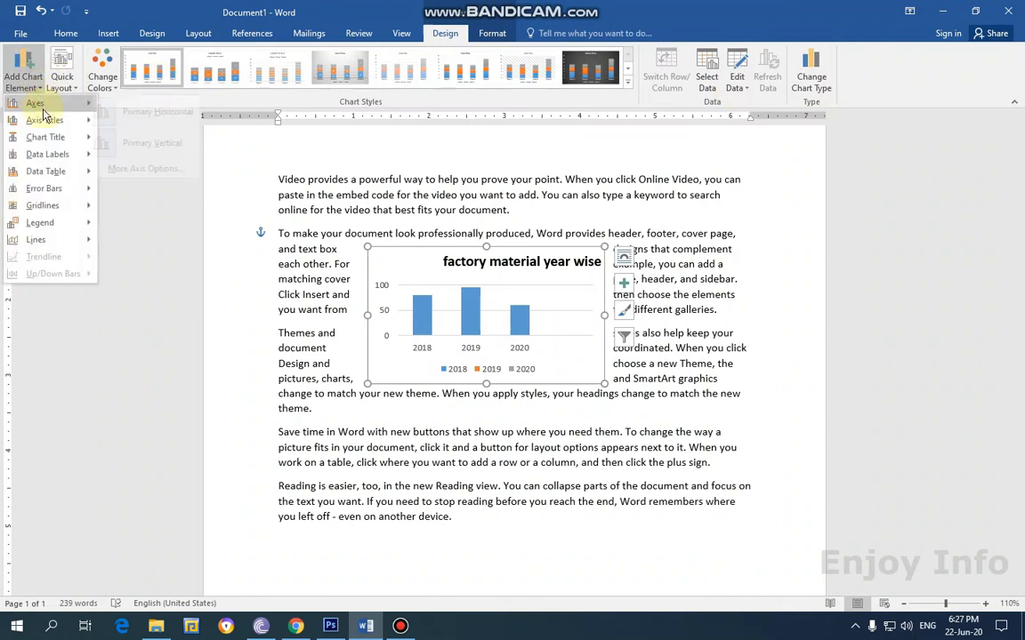
mouse_move(64, 107)
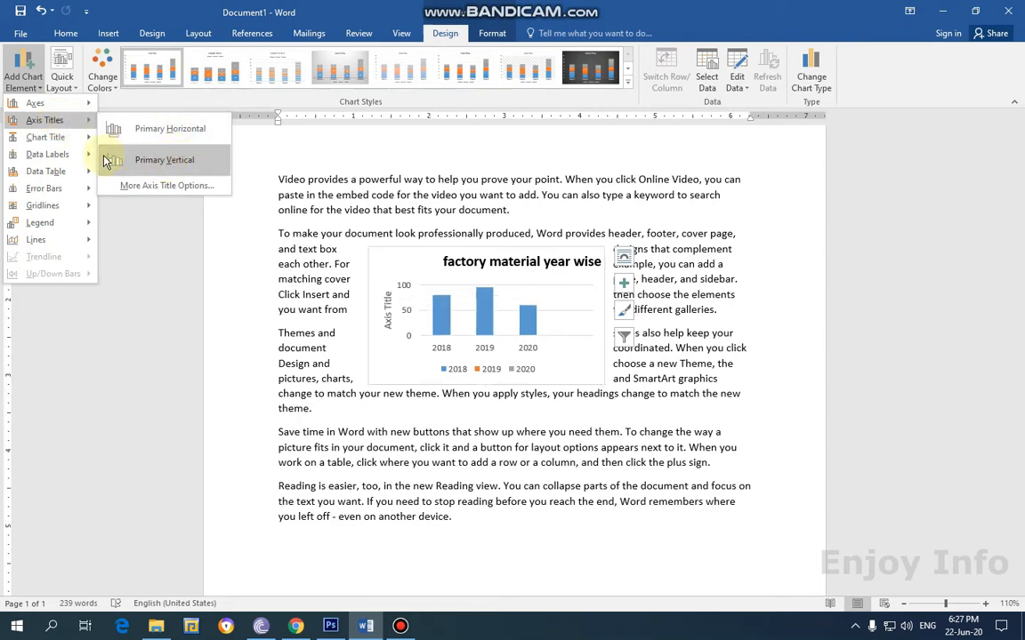
mouse_move(49, 154)
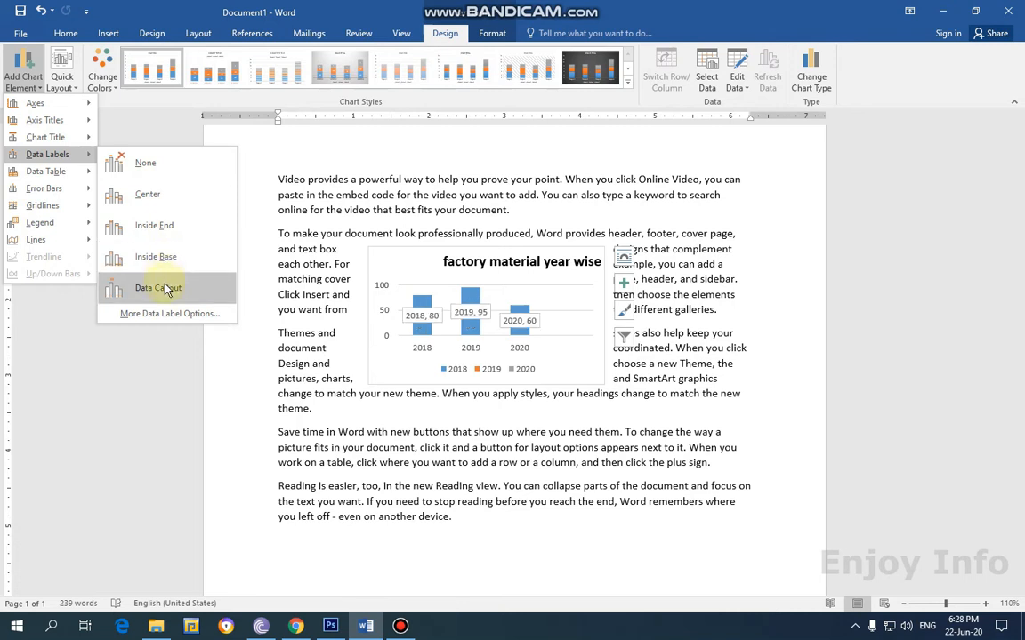
click(149, 216)
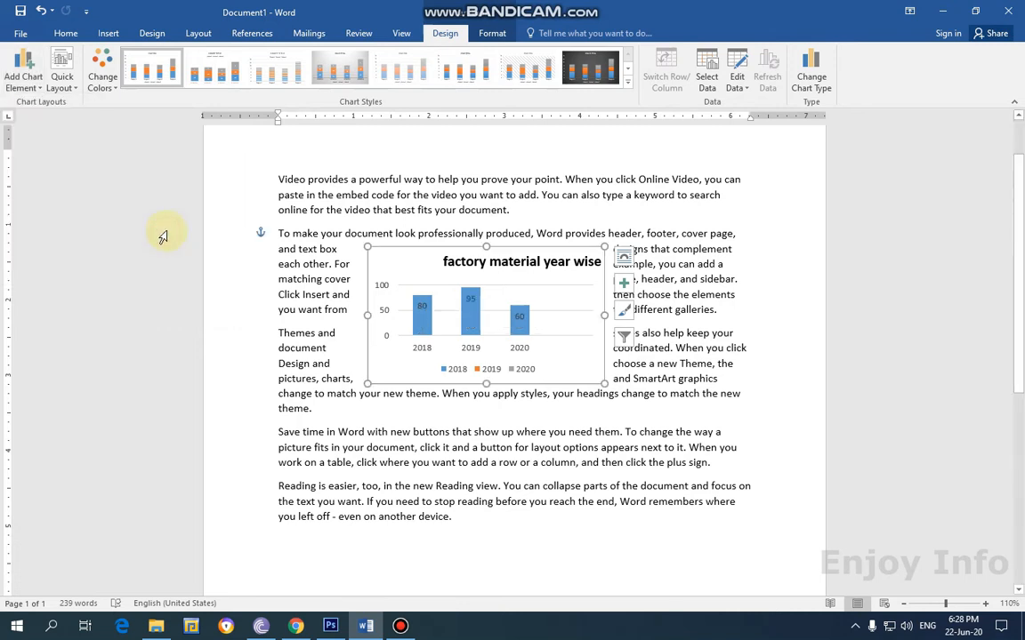
Apply the quick layout with two axis titles, series lines and a legend beside the plot to the chart.
click(76, 93)
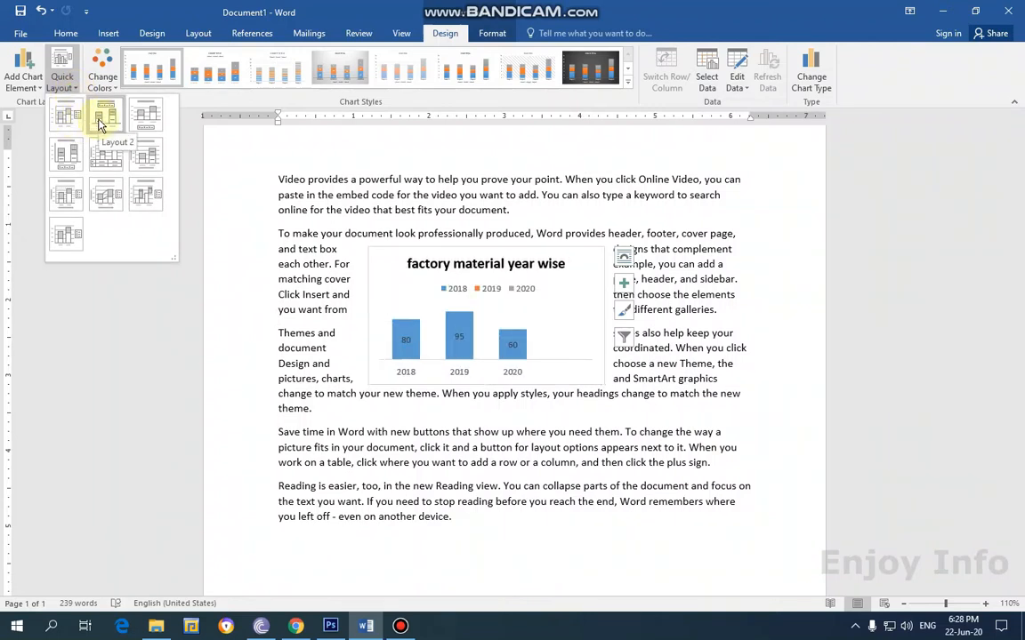
click(104, 196)
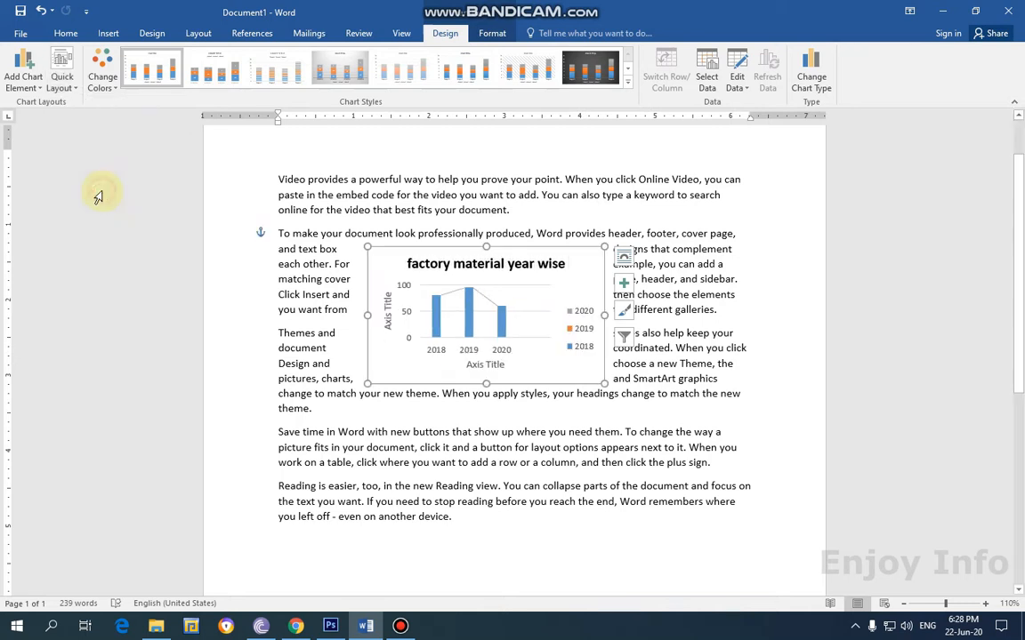
Look through the chart's color palettes and preview the chart styles without applying any.
click(112, 89)
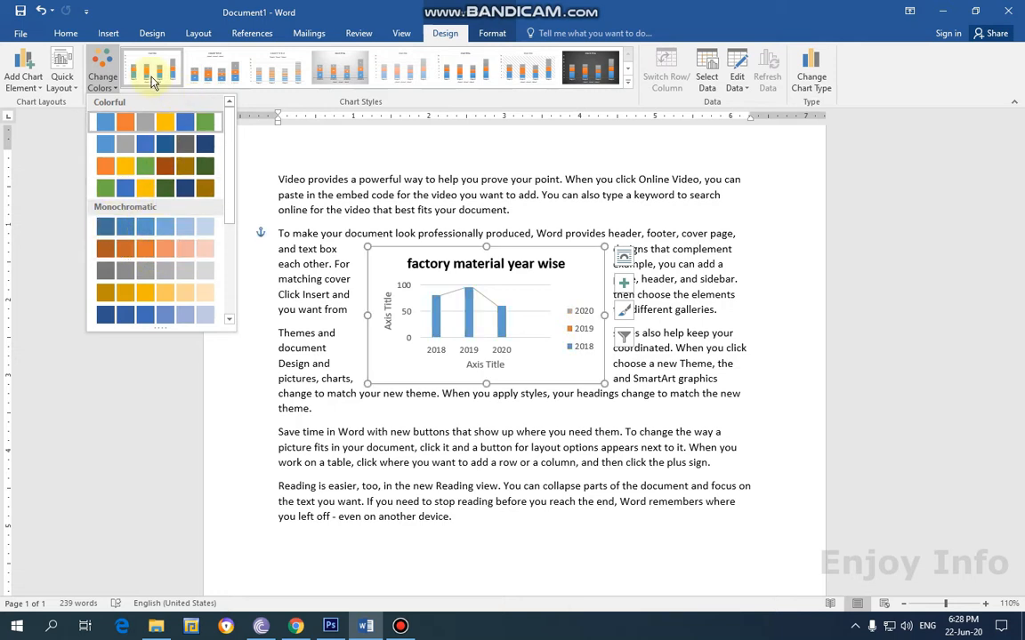
click(613, 87)
click(627, 84)
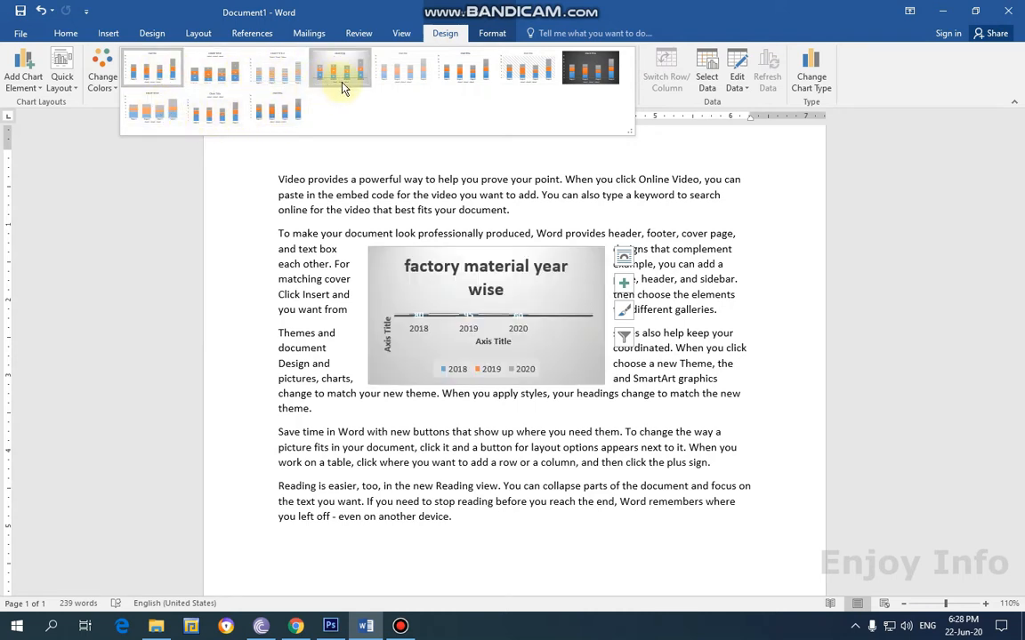
click(546, 14)
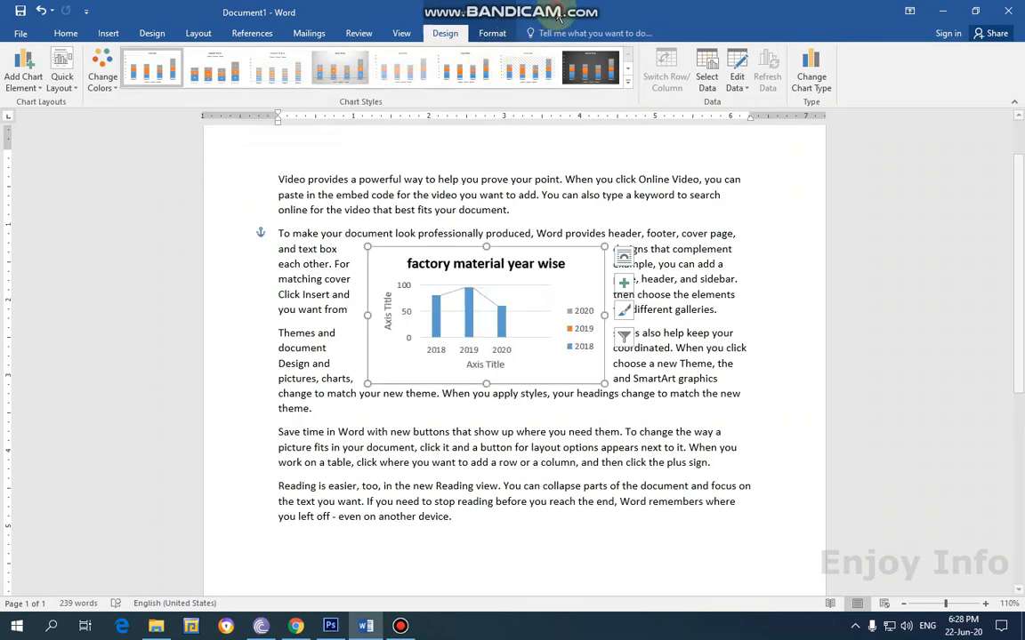
Open the Format Chart Area settings for the chart.
right_click(541, 252)
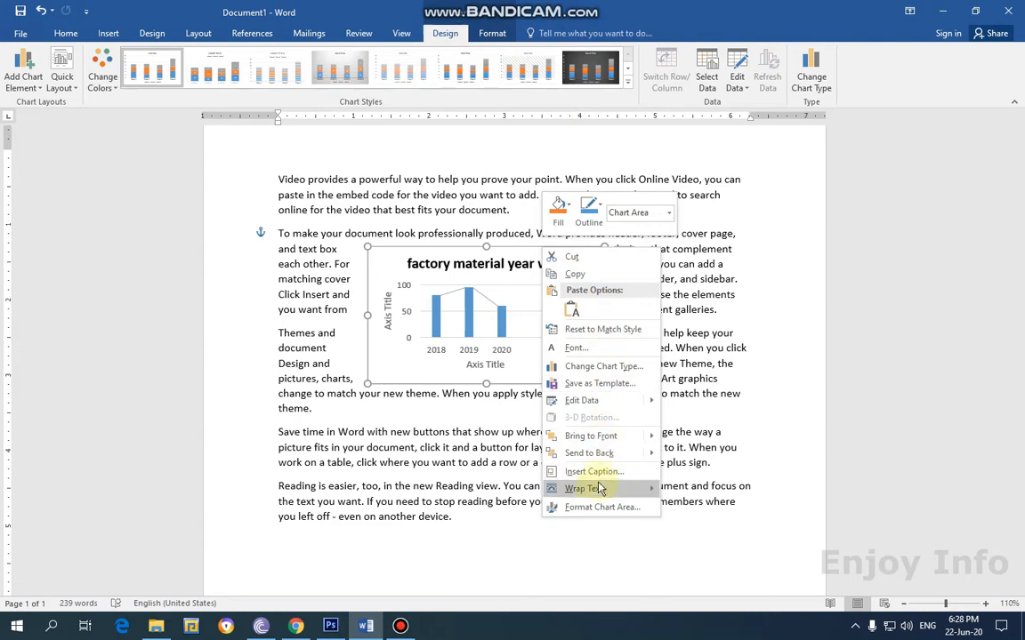
mouse_move(591, 493)
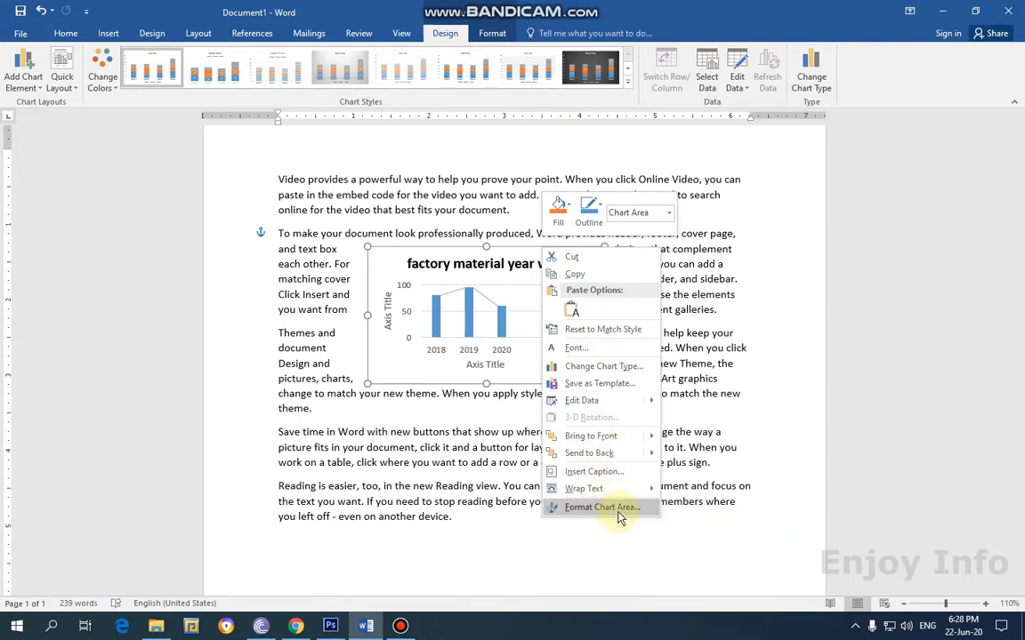
click(620, 512)
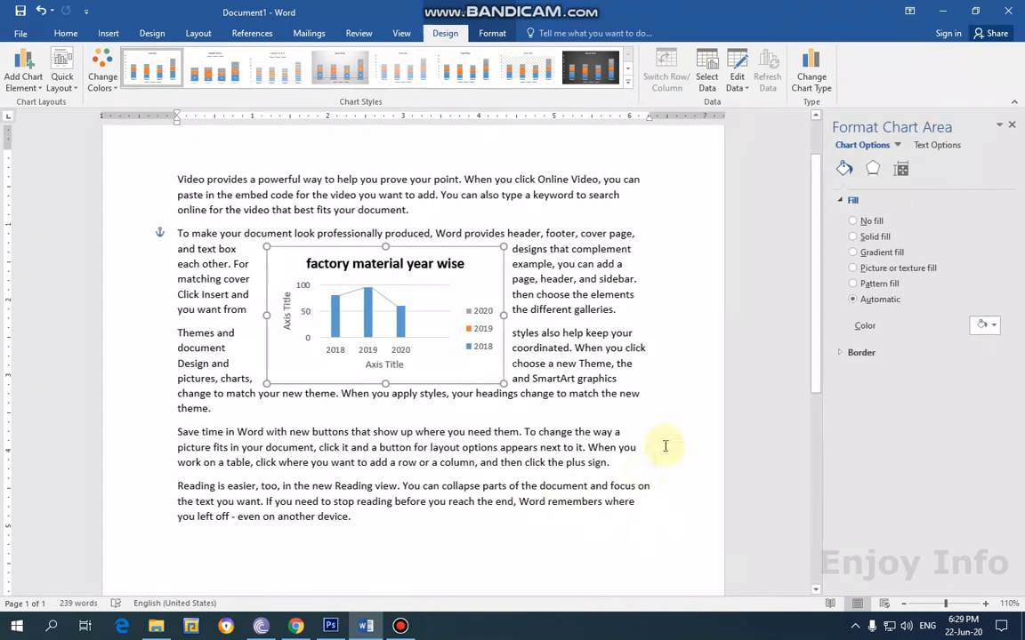
Try No fill, a gold Solid fill and a Gradient fill on the chart area.
click(854, 222)
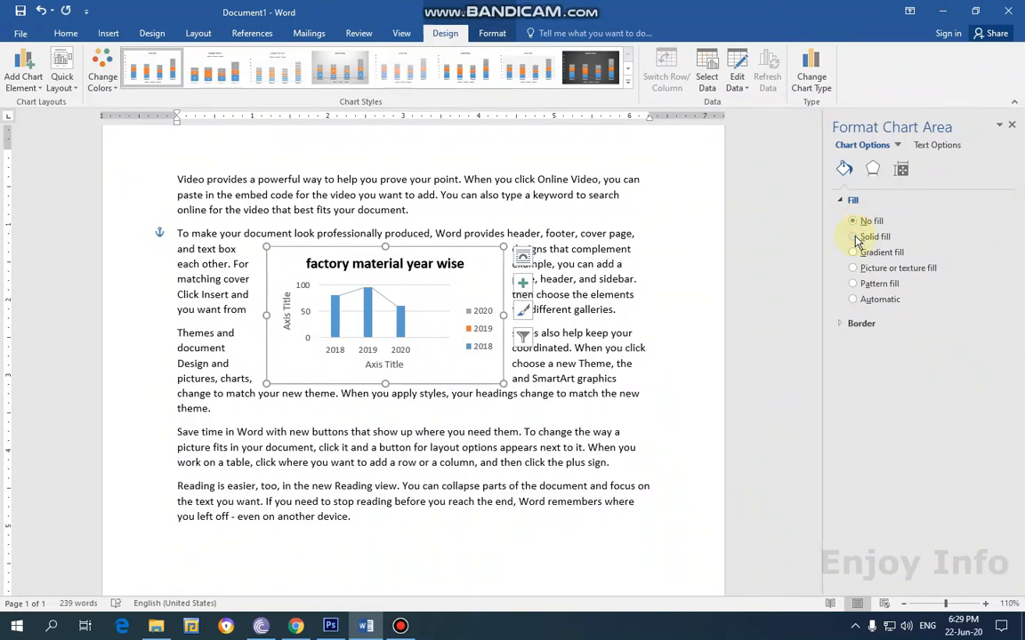
click(854, 237)
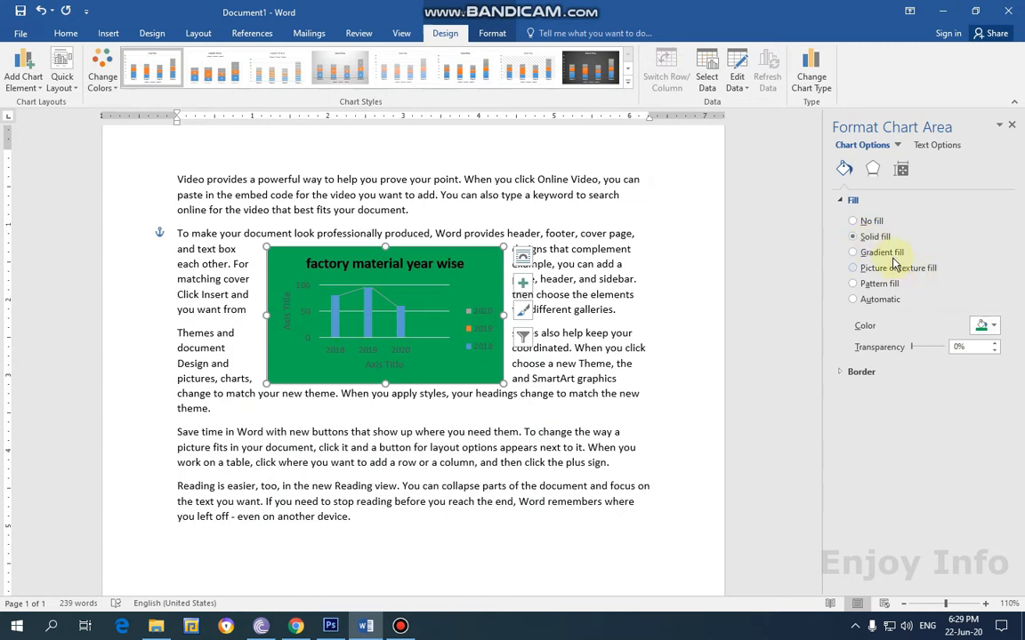
click(993, 326)
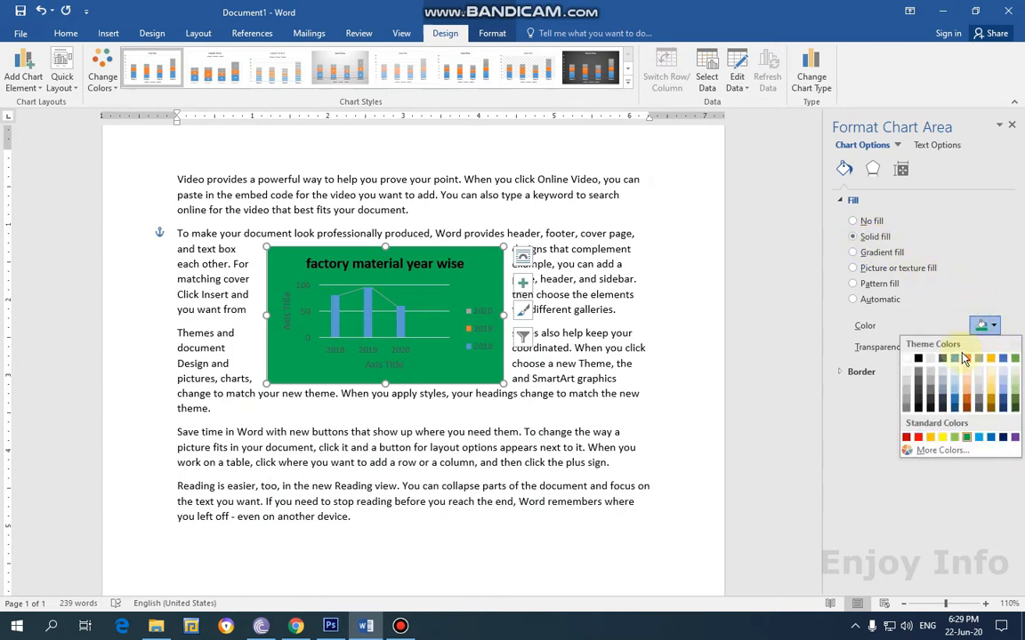
click(989, 360)
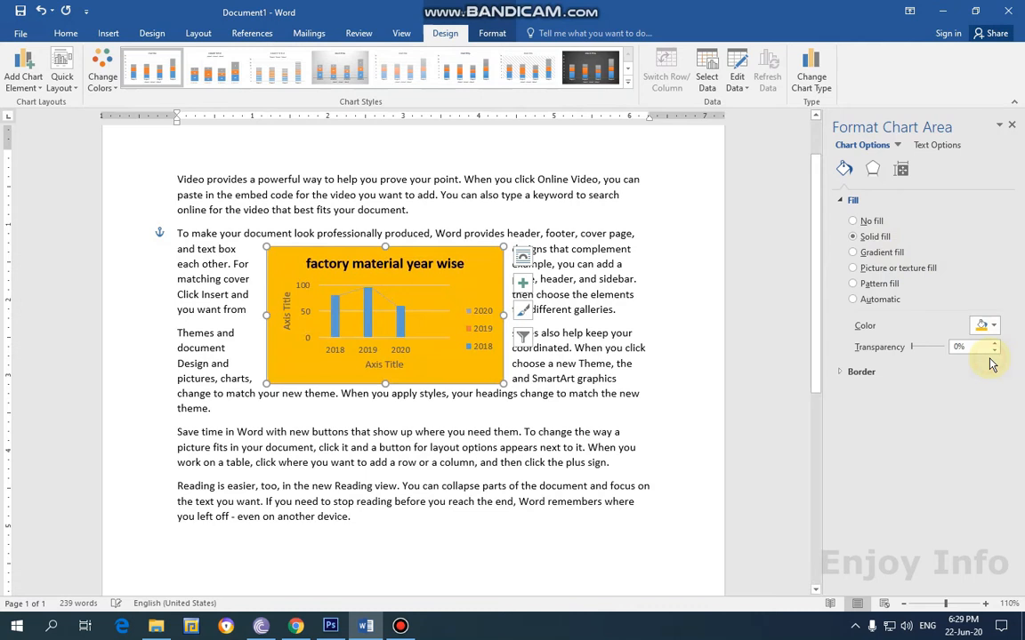
click(854, 253)
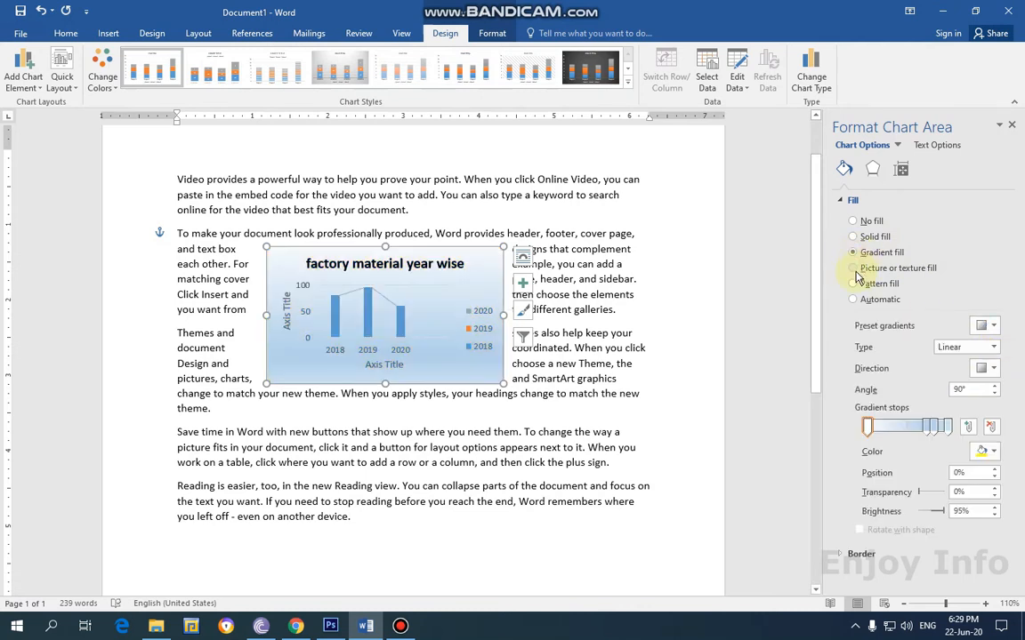
Try filling the chart area with the Eiffel Tower picture from the Pictures folder at 79% transparency.
click(854, 269)
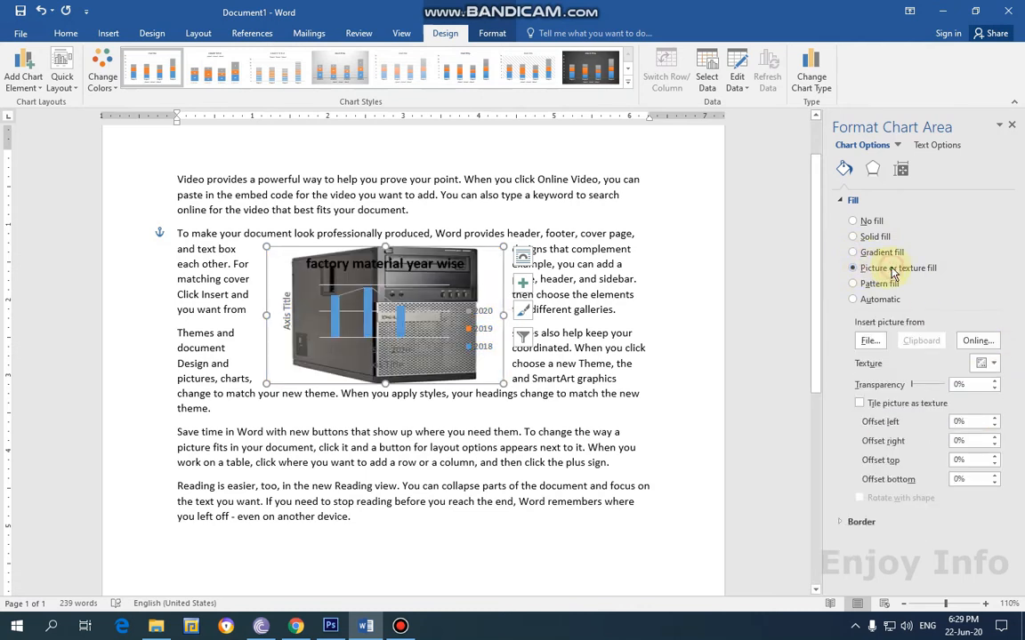
click(870, 340)
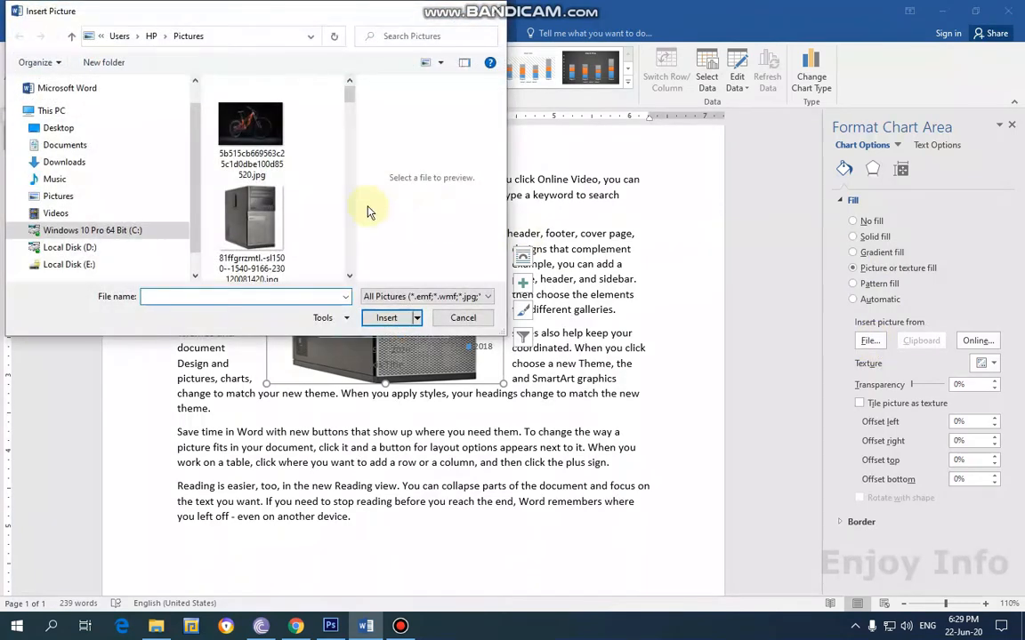
scroll(275, 196, down, 6)
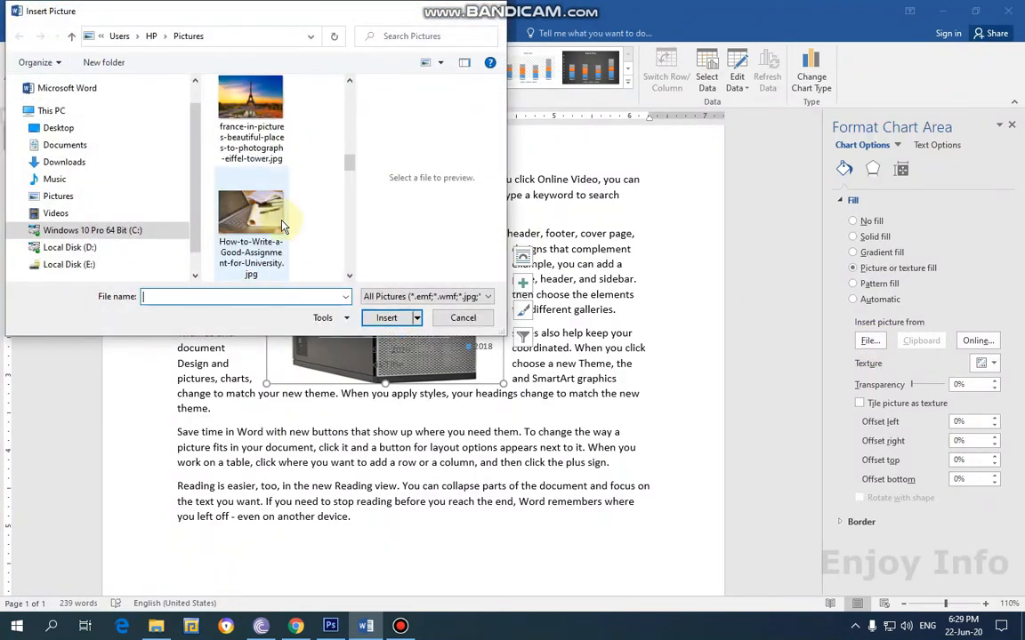
scroll(282, 227, down, 3)
scroll(302, 178, up, 2)
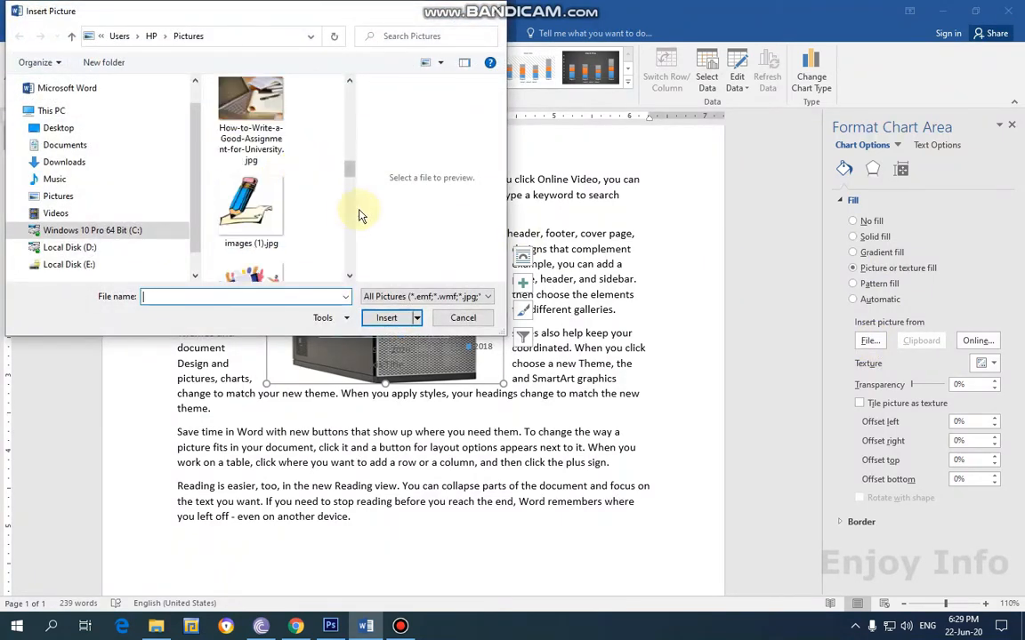
drag(357, 211, 454, 212)
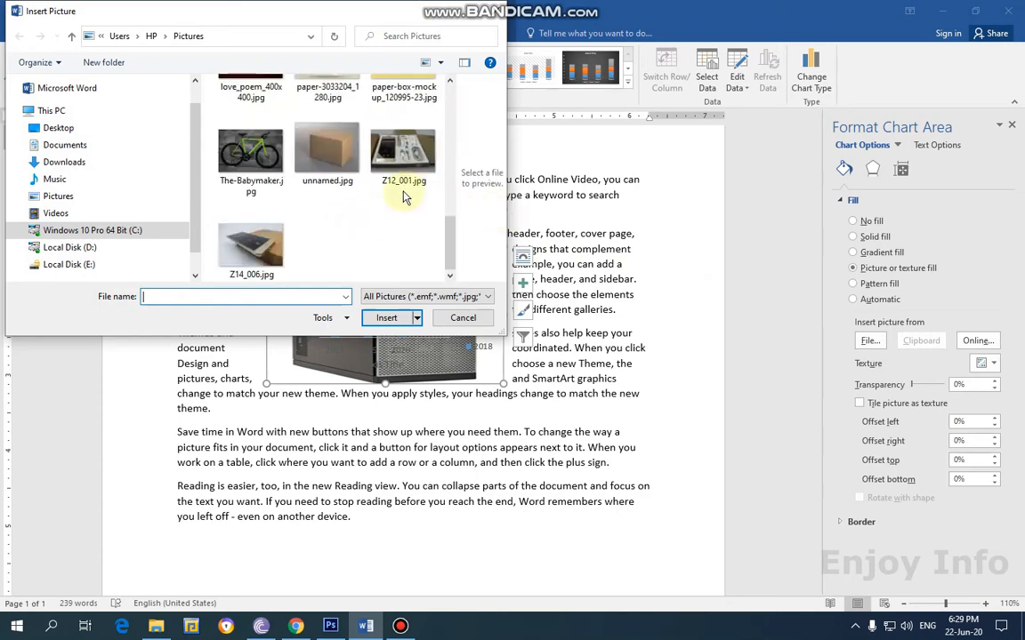
scroll(382, 195, up, 4)
scroll(381, 198, up, 2)
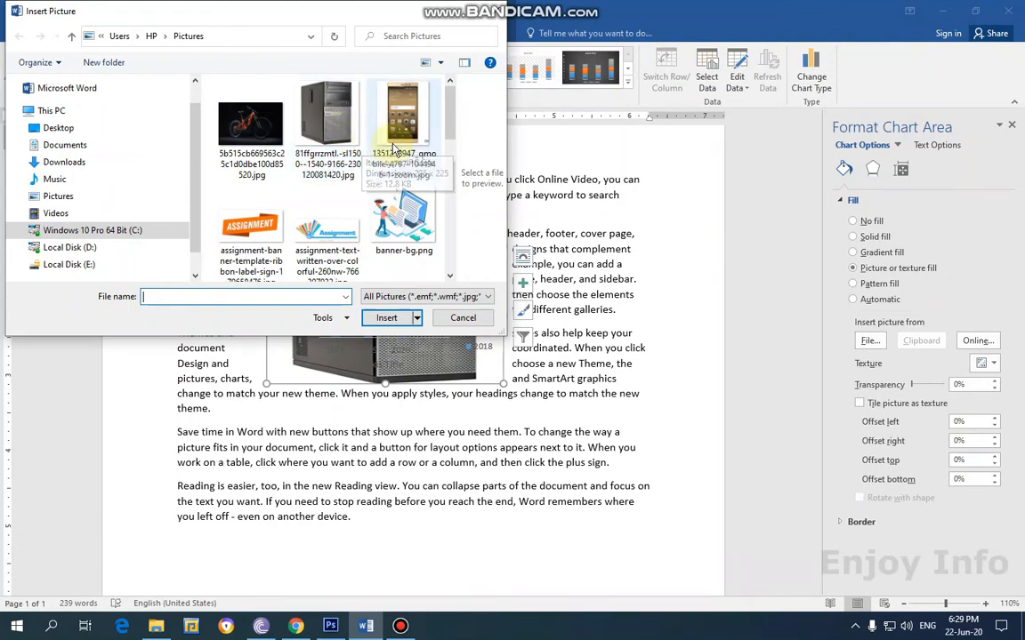
scroll(391, 178, down, 2)
click(403, 217)
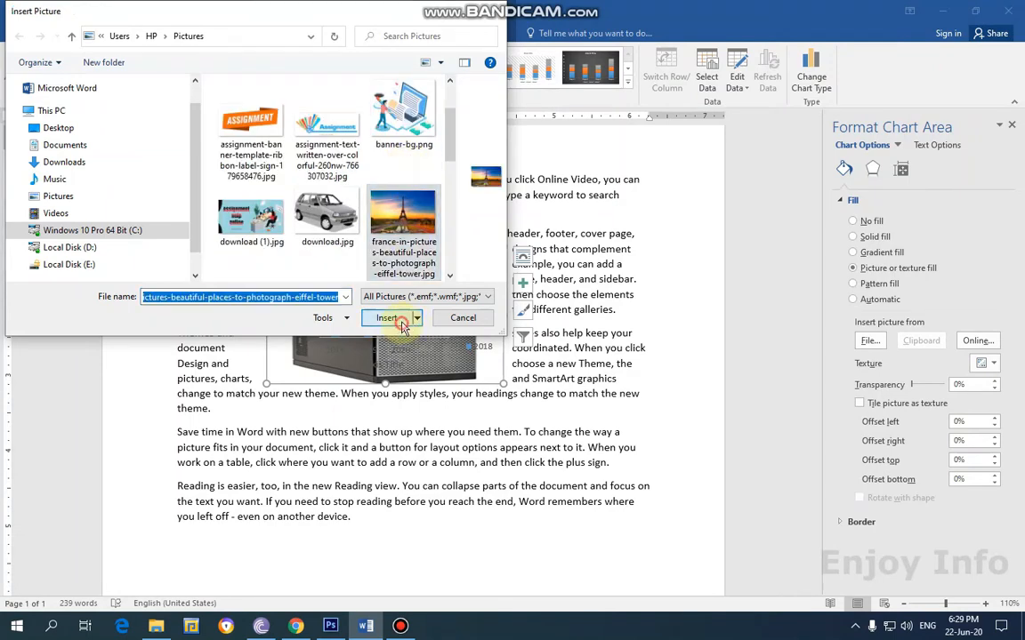
click(394, 317)
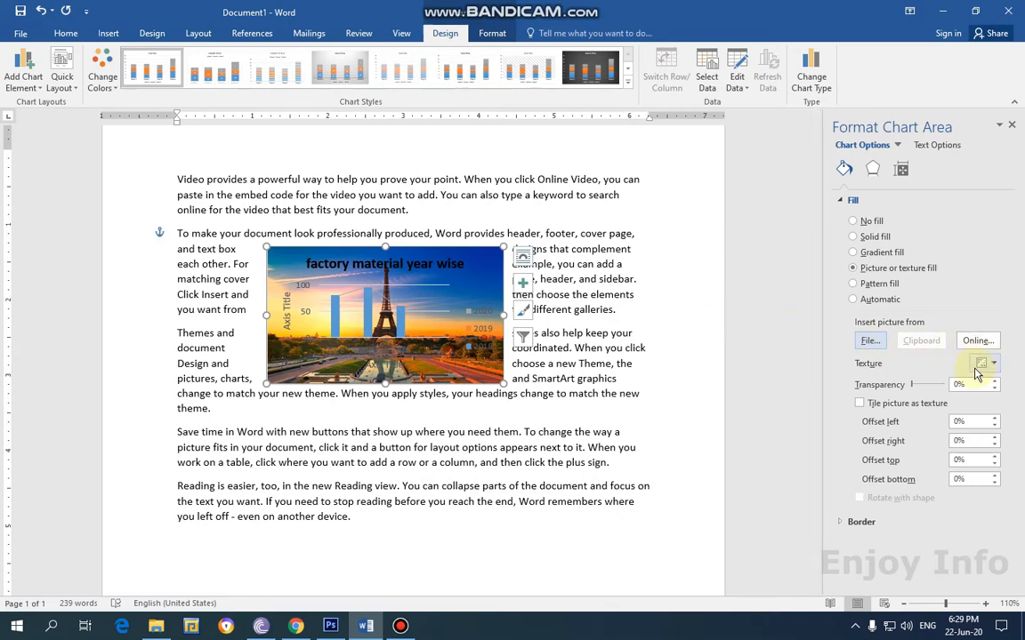
drag(910, 390, 940, 392)
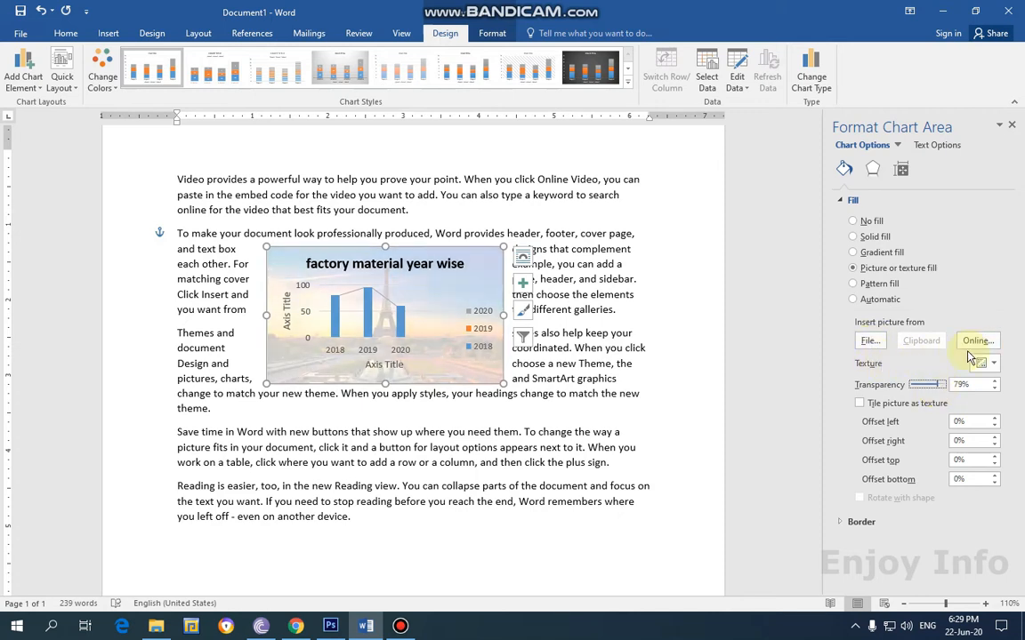
Try a Pattern fill on the chart area and set its fill back to Automatic.
click(855, 284)
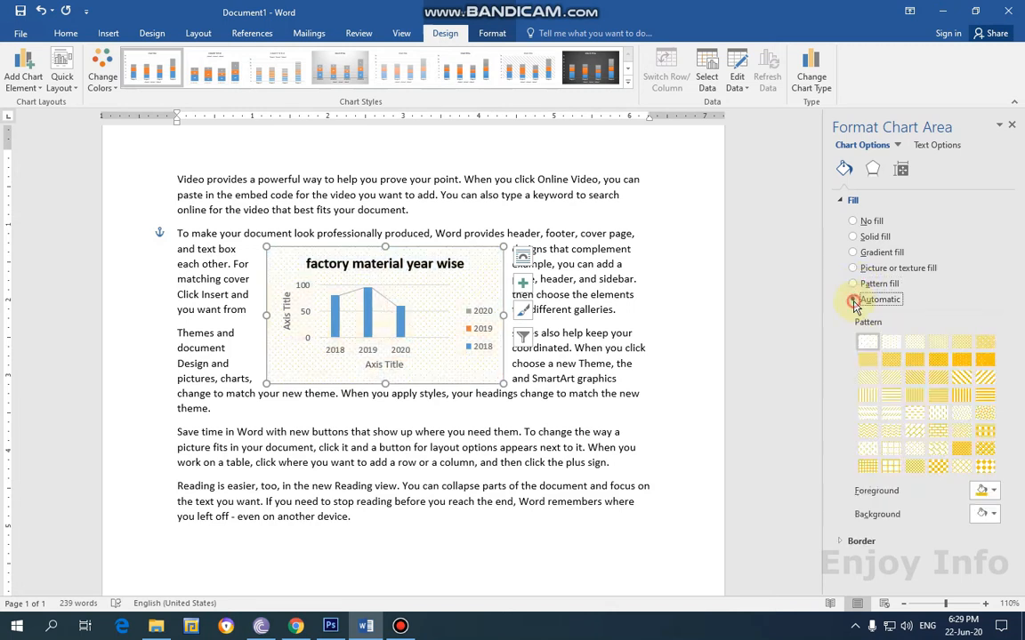
click(854, 301)
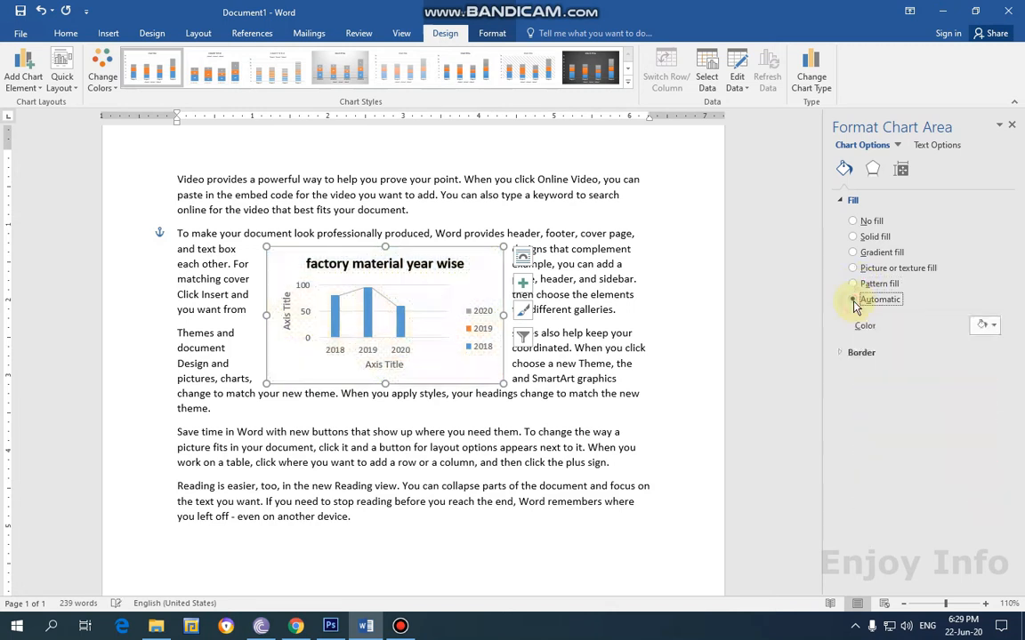
click(872, 170)
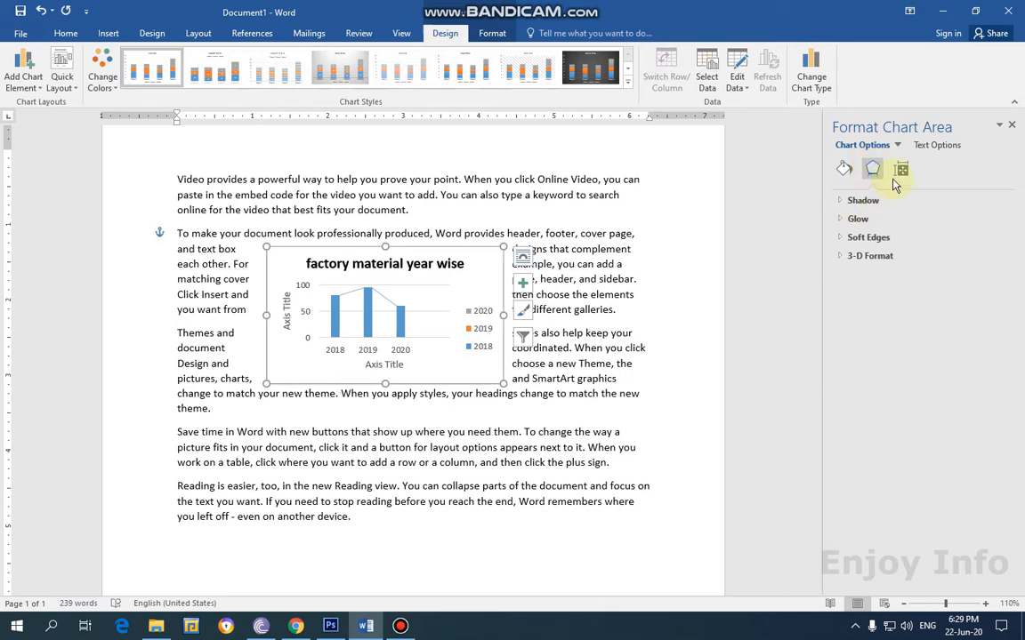
click(900, 170)
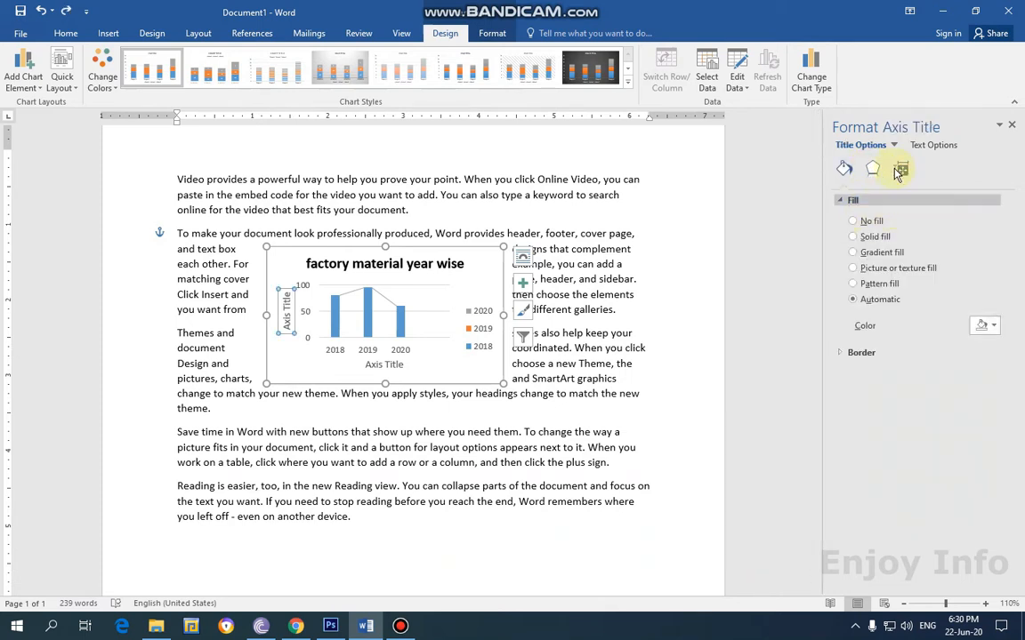
click(900, 169)
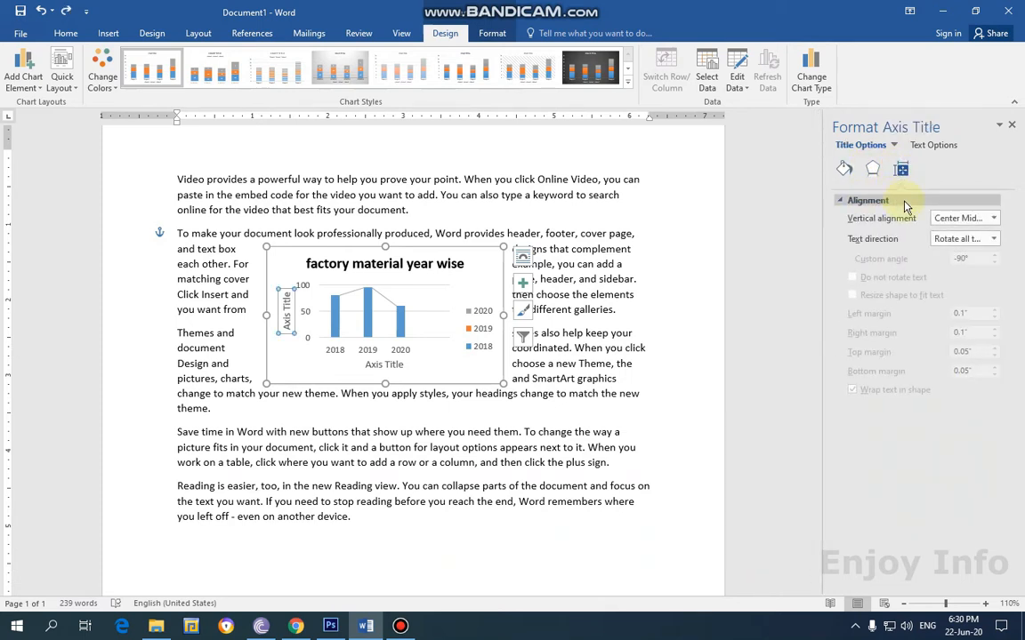
Replace the vertical axis title's text with "Enjoy Info".
triple_click(287, 303)
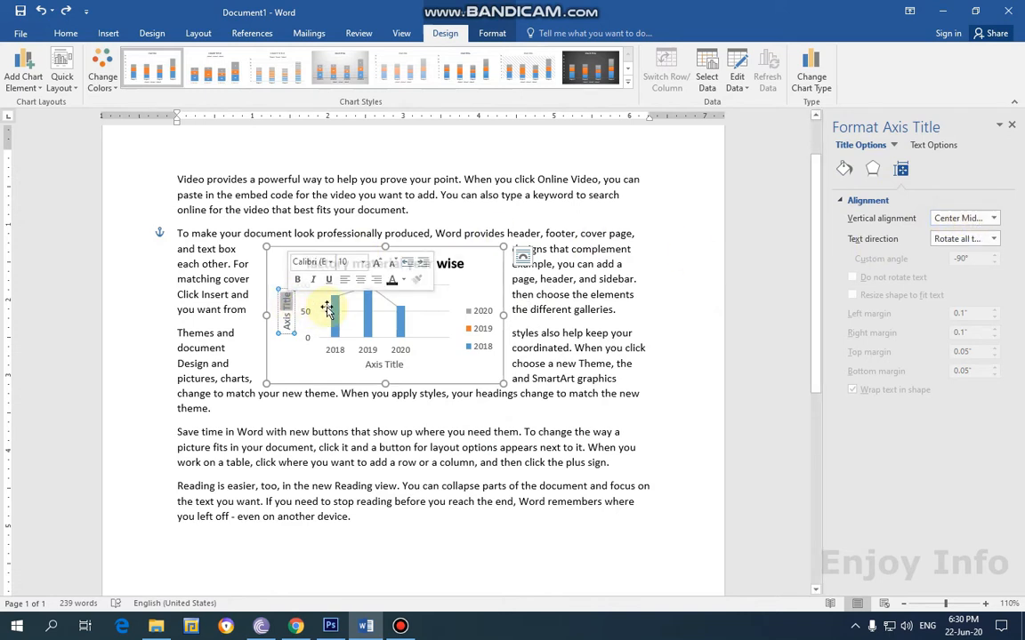
key(BackSpace)
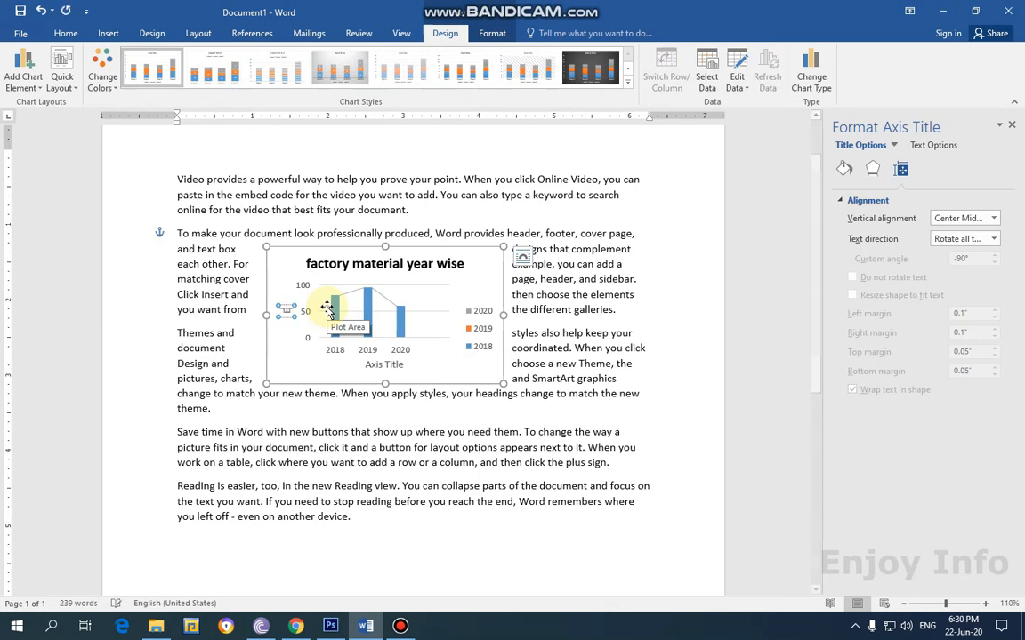
text(En)
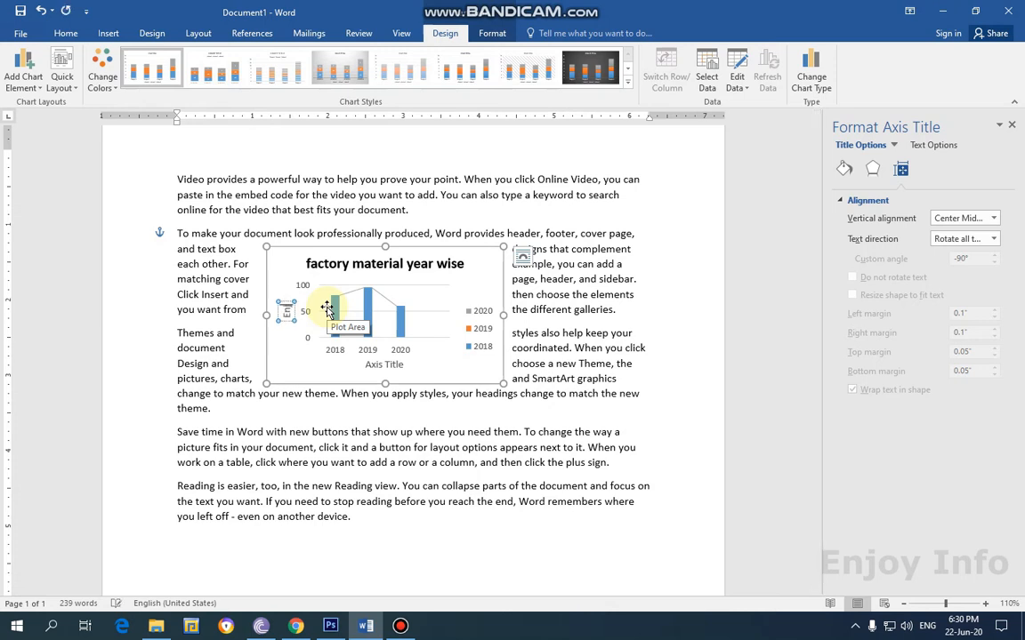
text(joy Info)
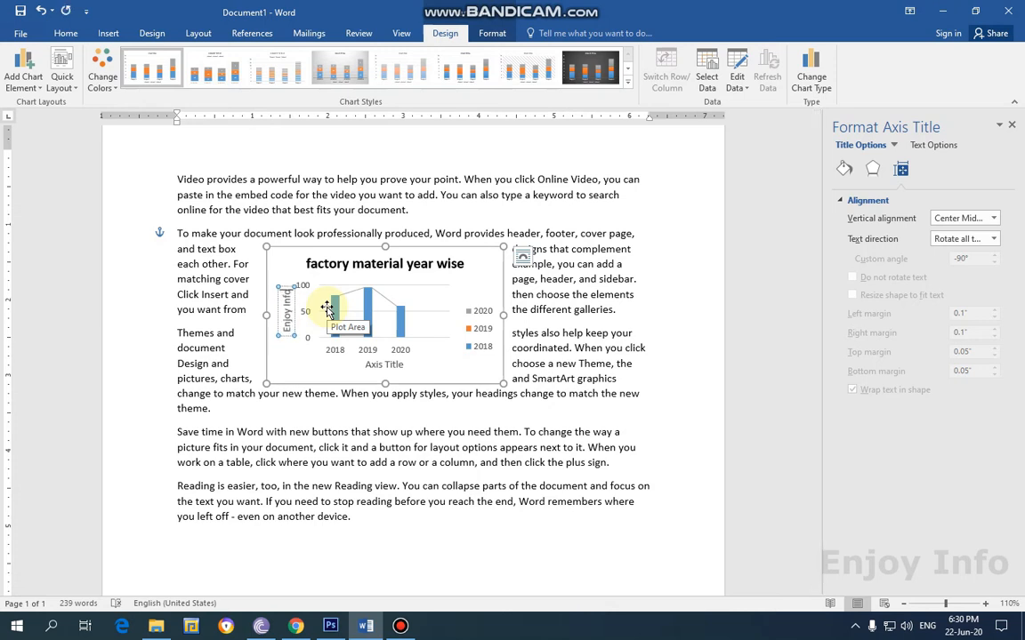
click(402, 432)
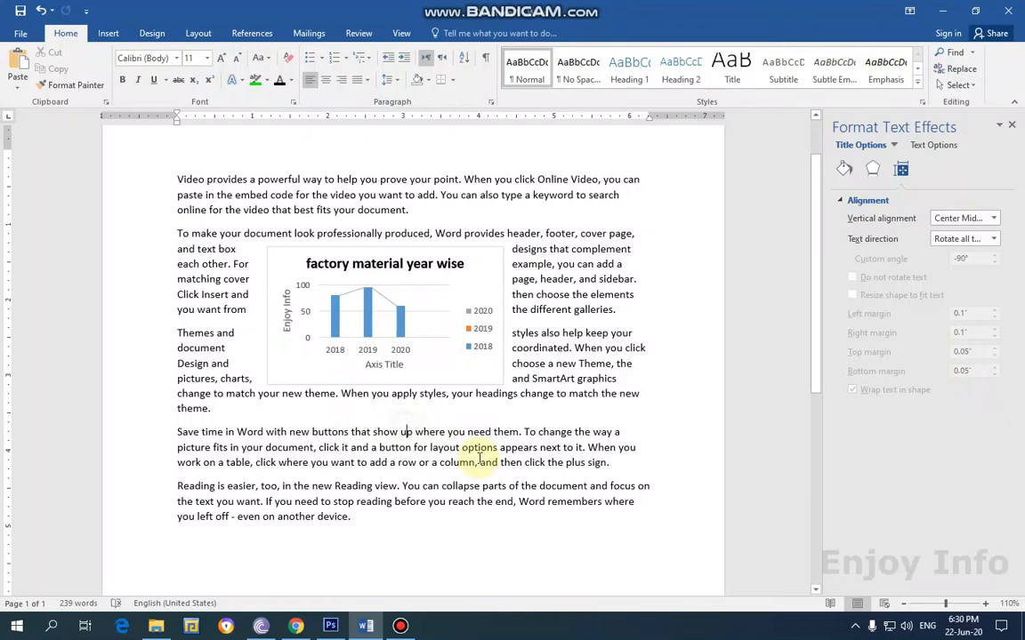
Replace the horizontal axis title's text with "Channel Name" and move the title toward the chart's lower-right corner, beneath the legend.
click(388, 367)
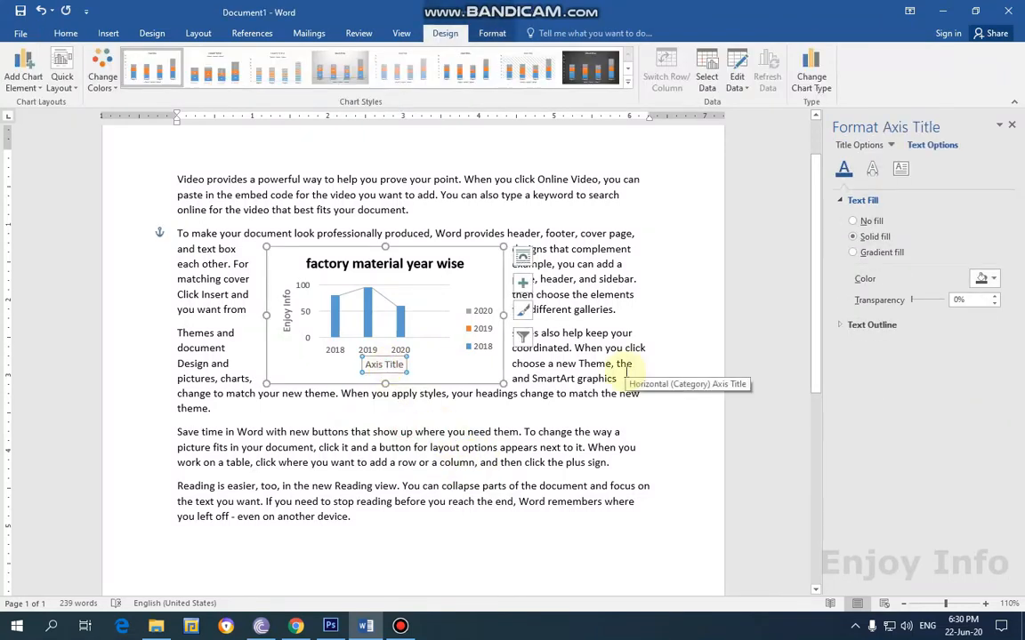
key(Right)
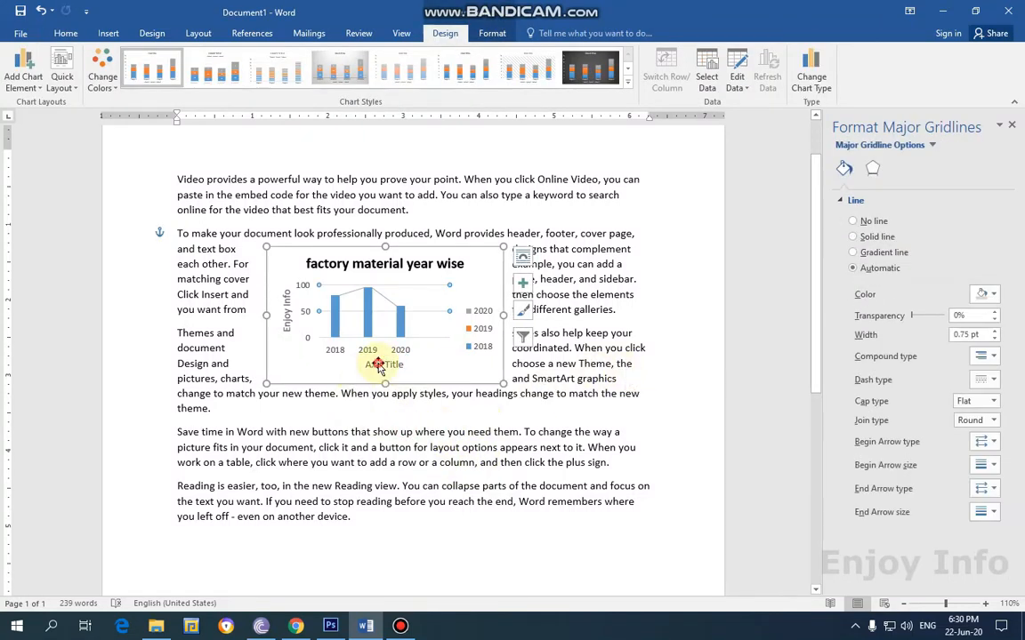
click(381, 365)
key(ctrl+a)
text(Chann)
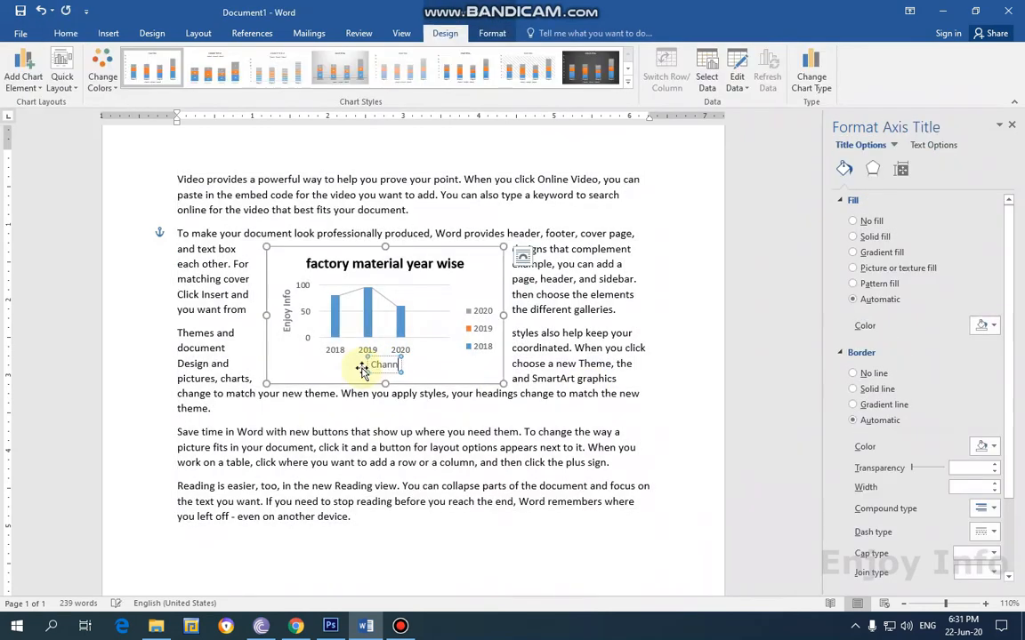
text(el Name)
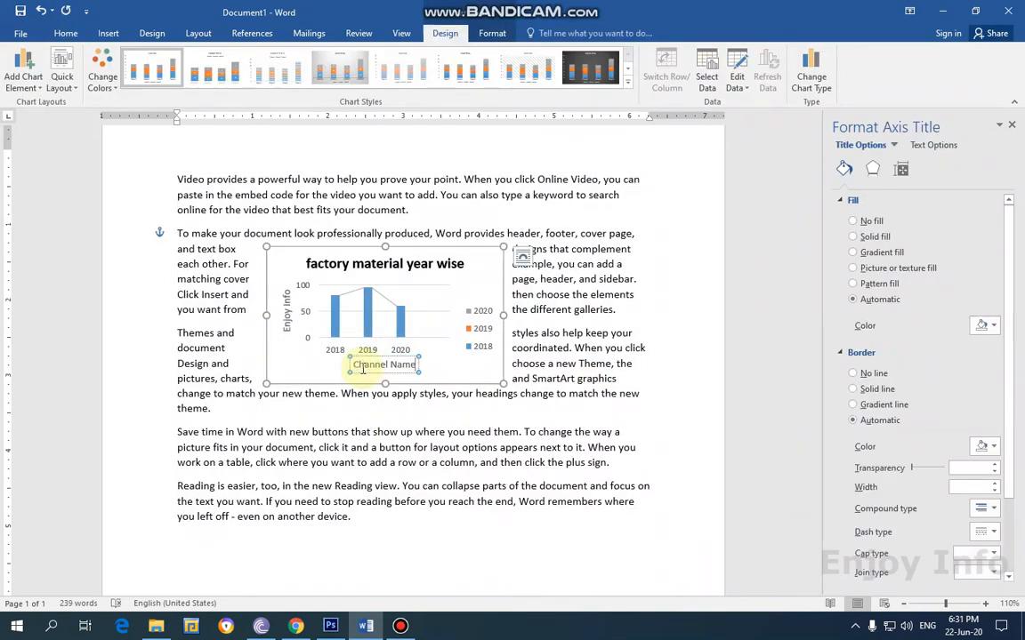
click(478, 394)
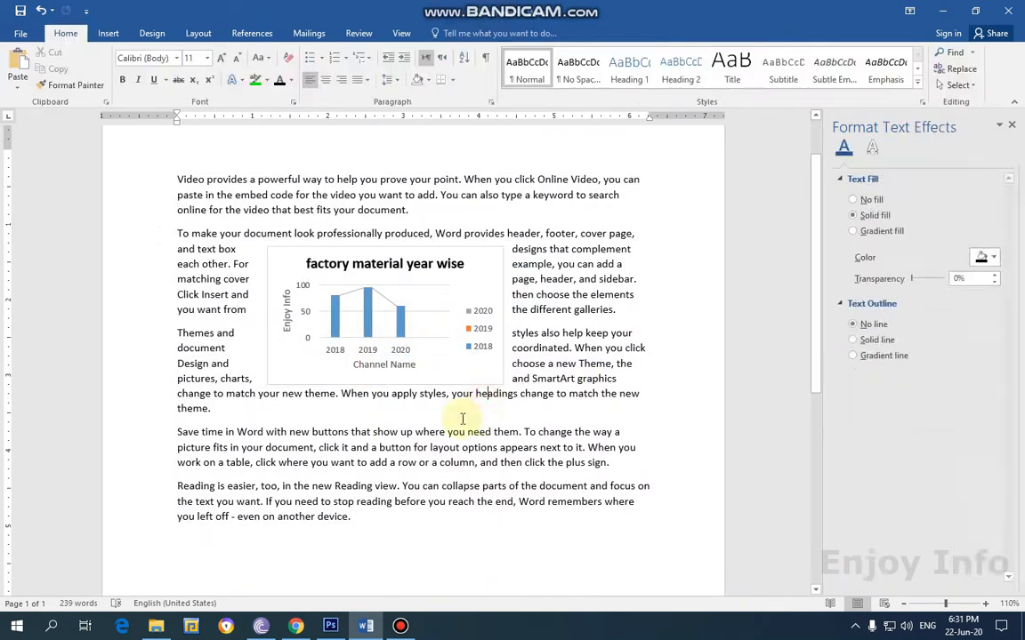
click(371, 365)
drag(366, 356, 450, 347)
Set the text color of the 2019 legend entry to standard red.
click(471, 331)
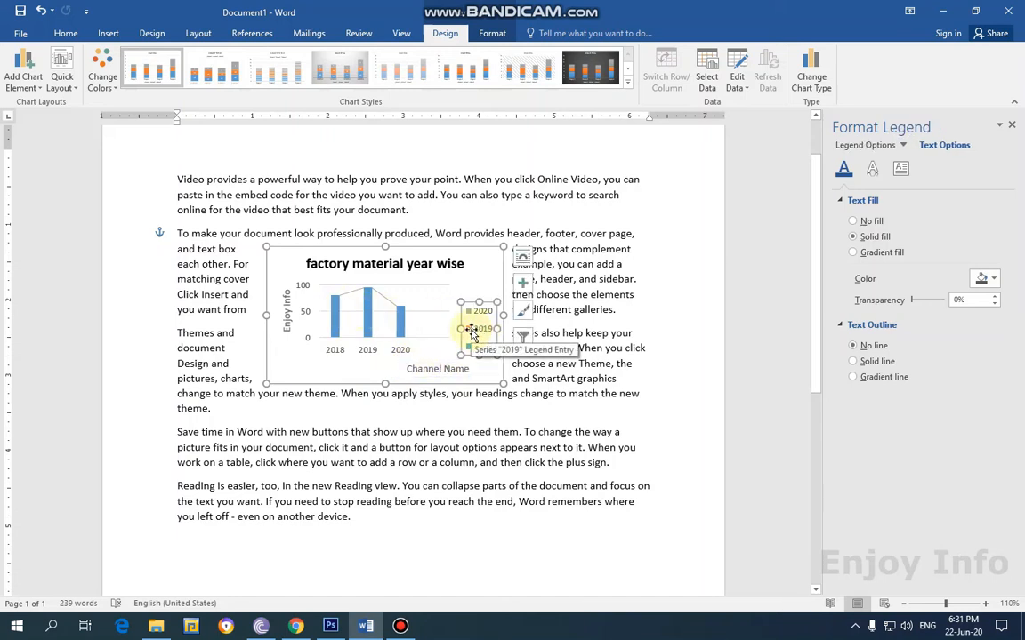
click(471, 331)
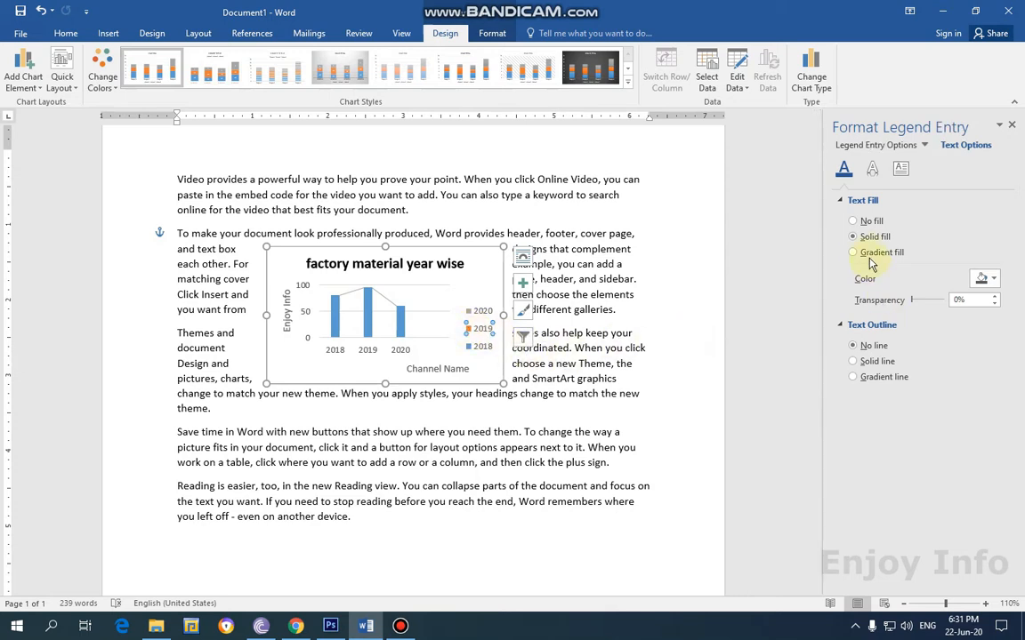
click(984, 278)
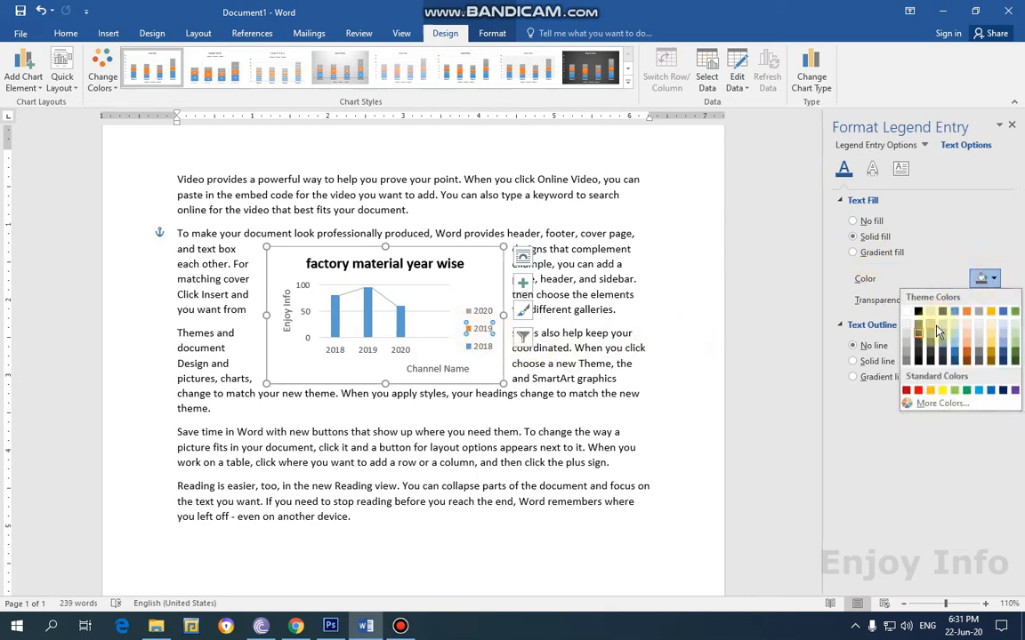
click(918, 389)
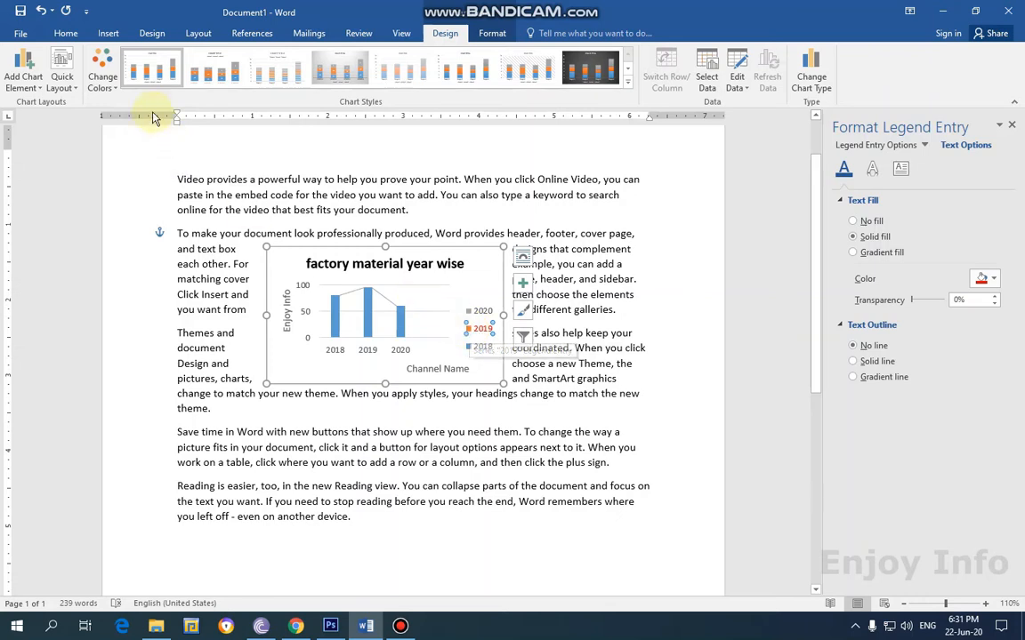
Open the chart's color palettes and preview the colorful options.
click(102, 76)
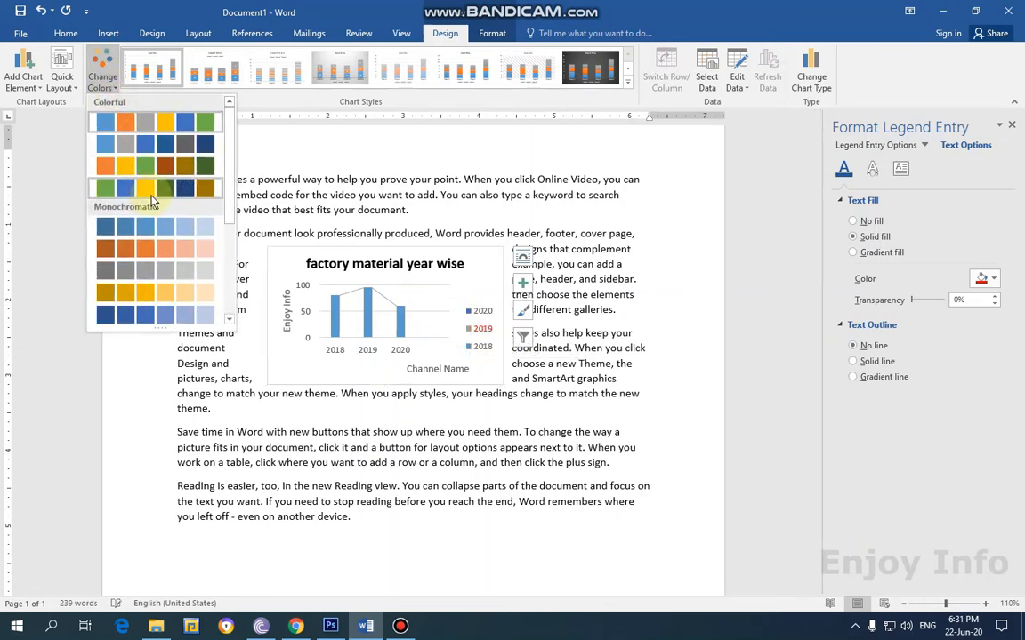